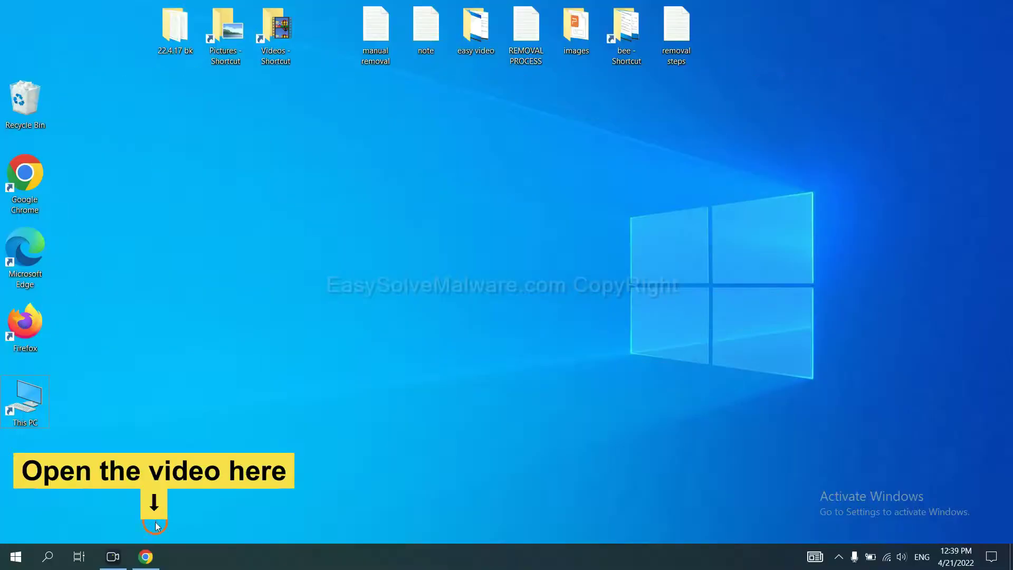
- In Chrome, download the SpyHunter for Windows installer from the easysolvemalware.com removal guide
{"action": "left_click", "coordinate": [153, 555]}
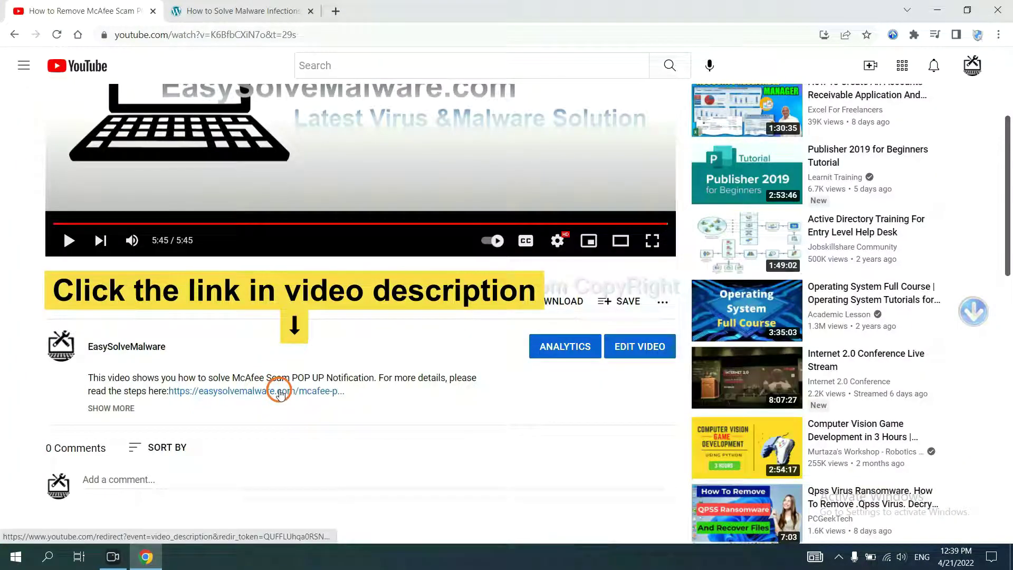
{"action": "left_click", "coordinate": [262, 8]}
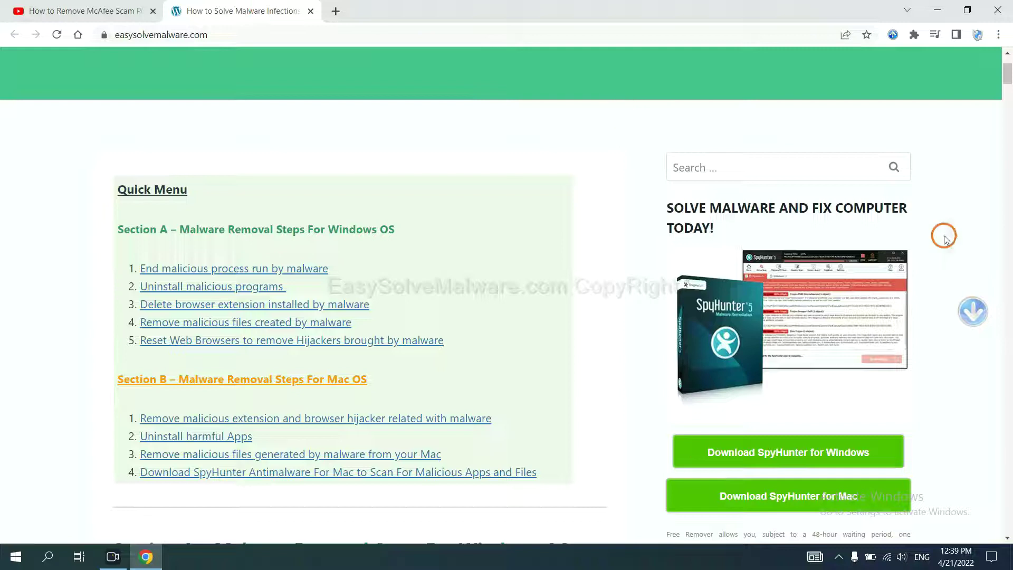
{"action": "scroll", "coordinate": [1002, 261], "scroll_direction": "down", "scroll_amount": 4}
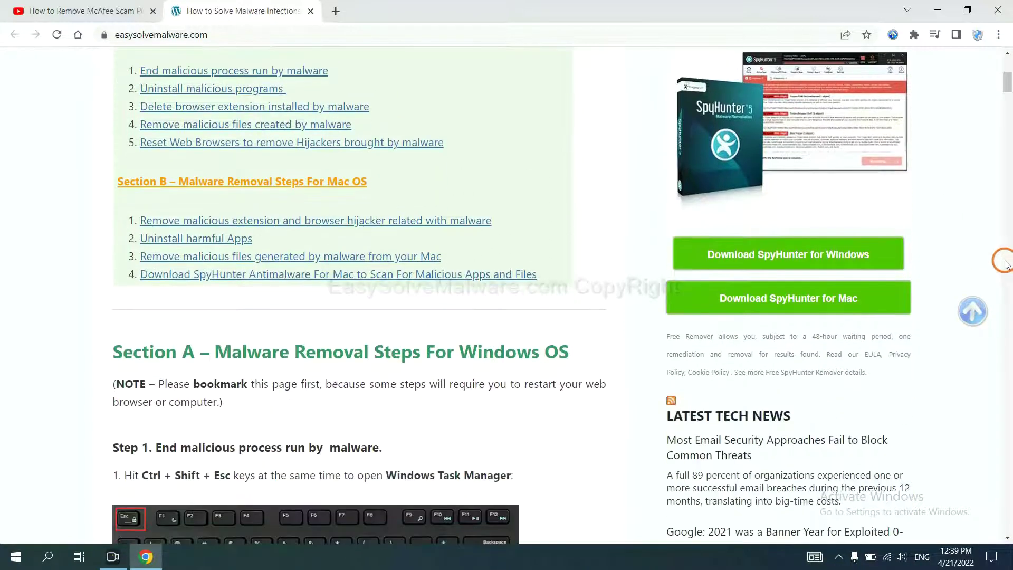
{"action": "left_click", "coordinate": [860, 254]}
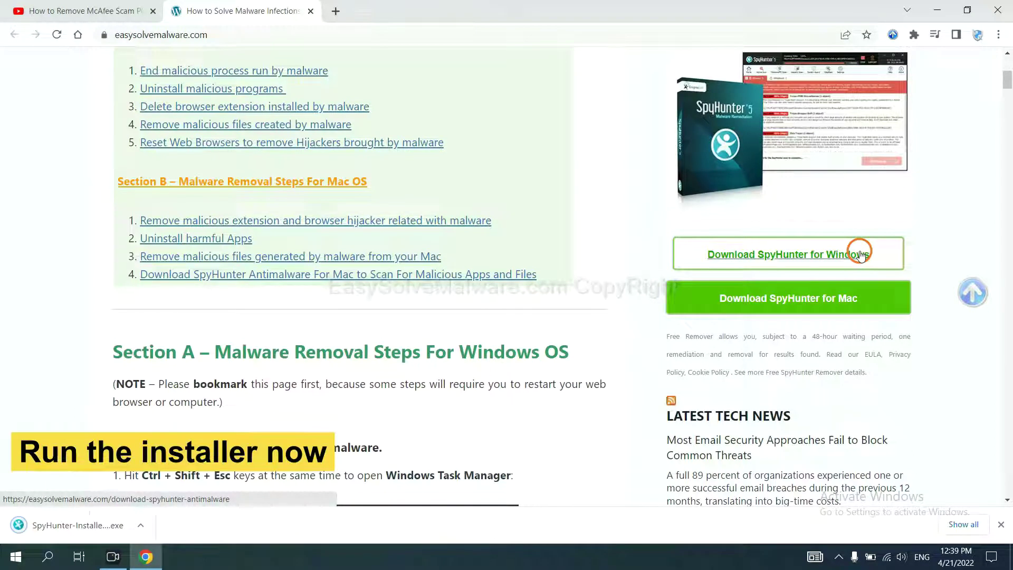
- Run the SpyHunter installer in English, accept the EULA and start installing SpyHunter 5
{"action": "left_click", "coordinate": [64, 526]}
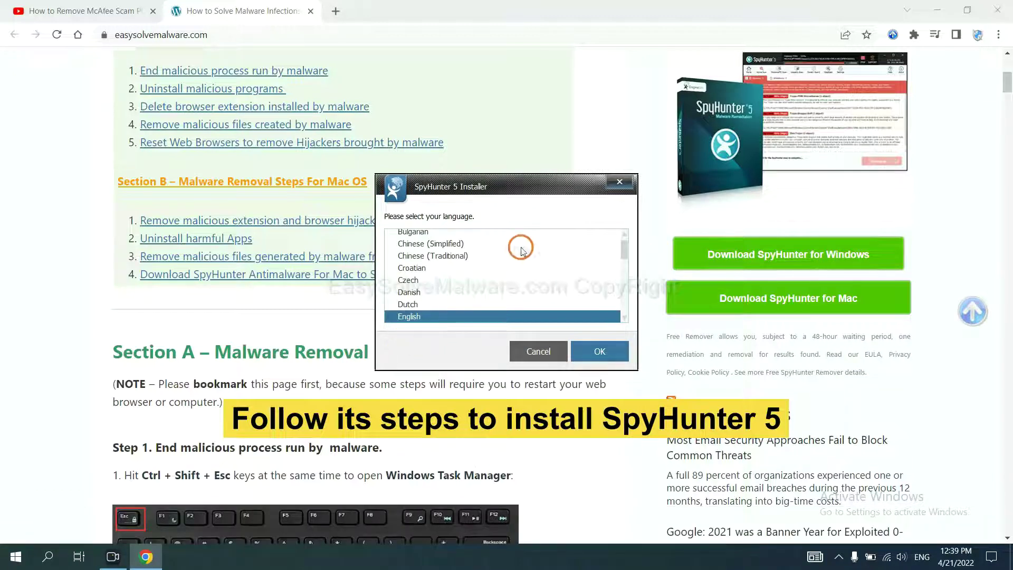
{"action": "left_click", "coordinate": [581, 346]}
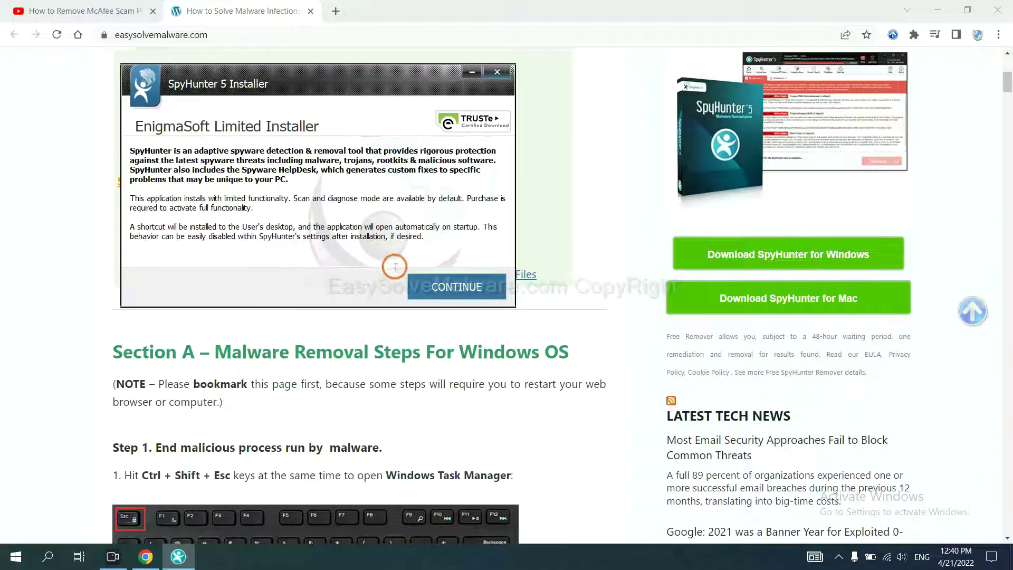
{"action": "left_click", "coordinate": [434, 290]}
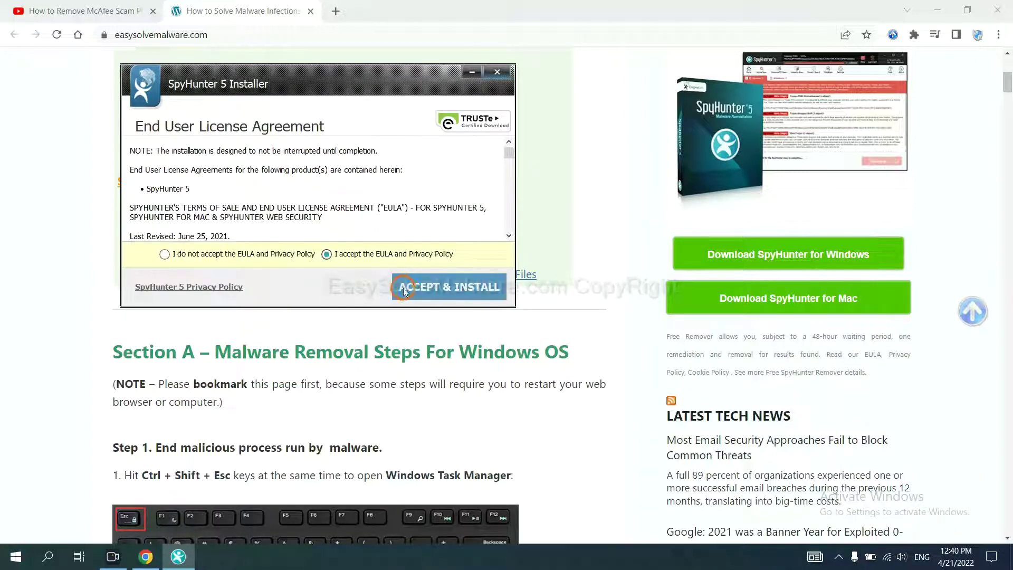
{"action": "left_click", "coordinate": [326, 254]}
{"action": "left_click", "coordinate": [411, 294]}
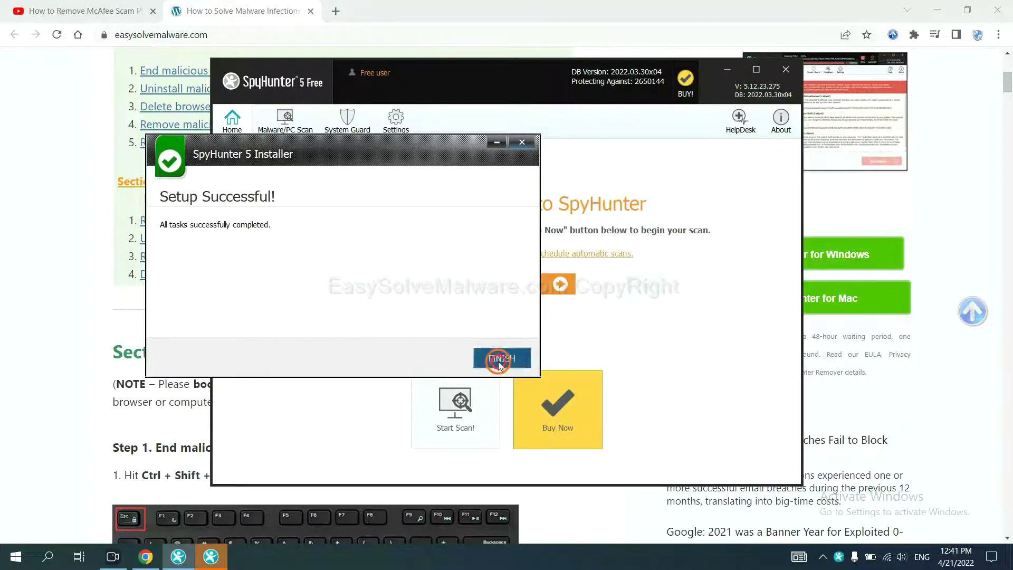
- Finish setup, run a SpyHunter scan of the PC and move past the unknown remove360.bat object
{"action": "left_click", "coordinate": [498, 361]}
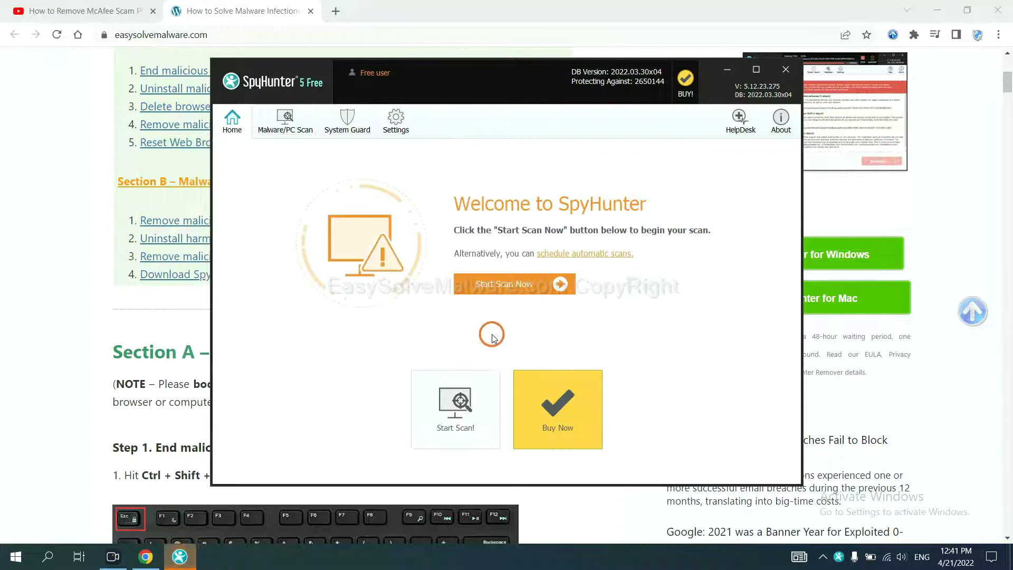
{"action": "left_click", "coordinate": [499, 286]}
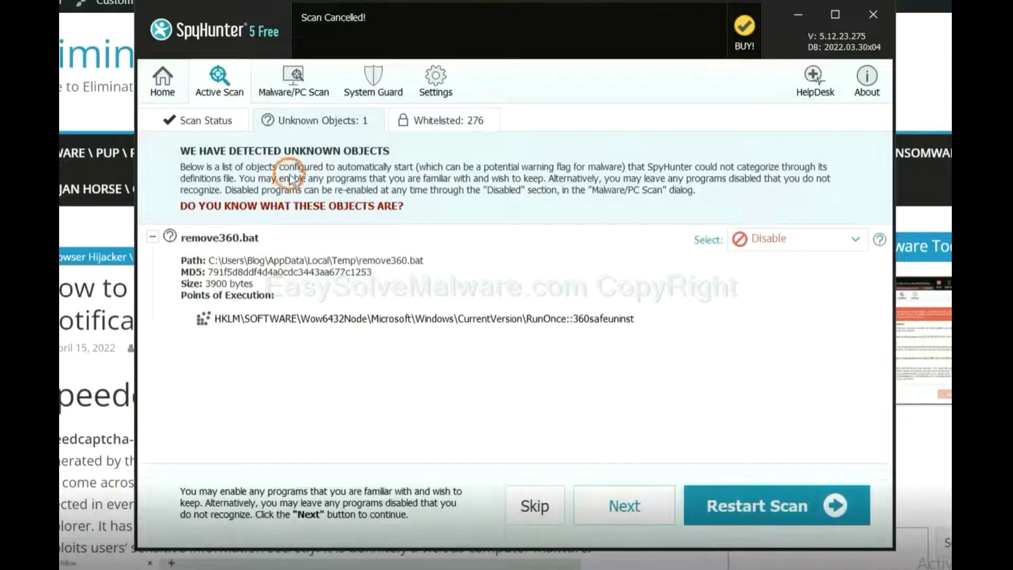
{"action": "left_click", "coordinate": [623, 507]}
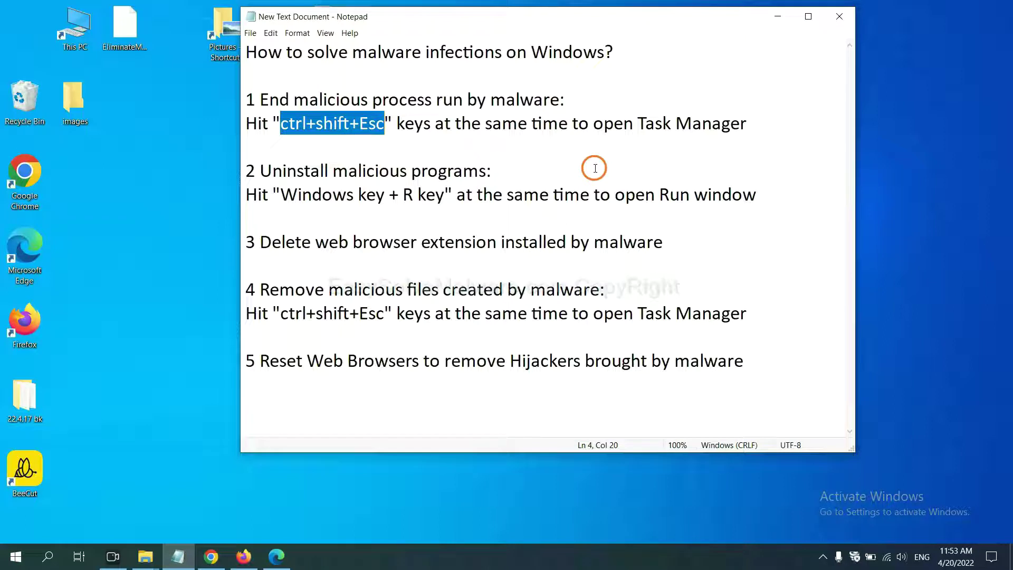
- Highlight the ctrl+shift+Esc shortcut in step 1 of the Notepad removal guide
{"action": "left_click", "coordinate": [362, 127]}
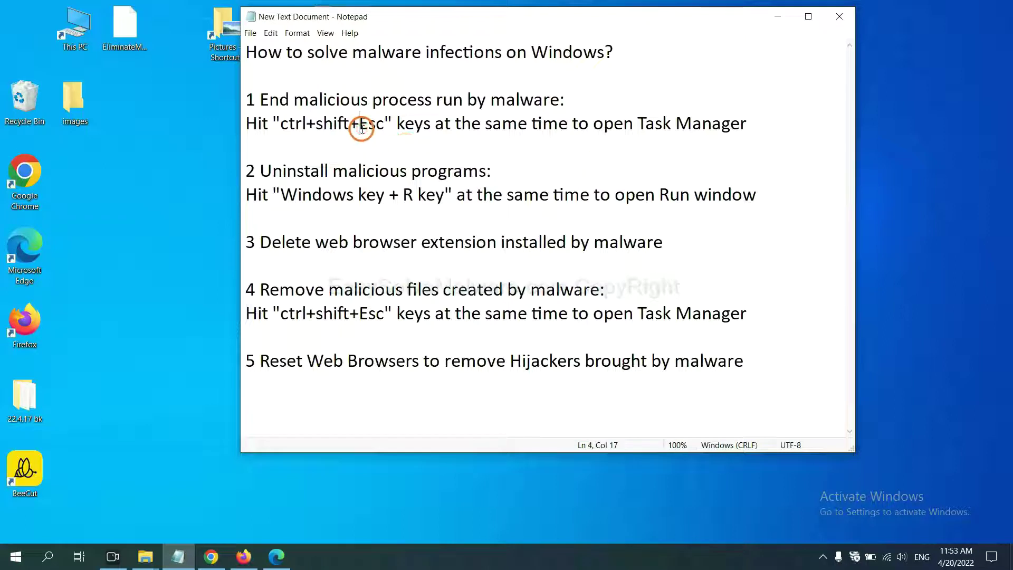
{"action": "left_click_drag", "start_coordinate": [384, 126], "coordinate": [283, 126]}
{"action": "key", "text": "ctrl+shift+Escape"}
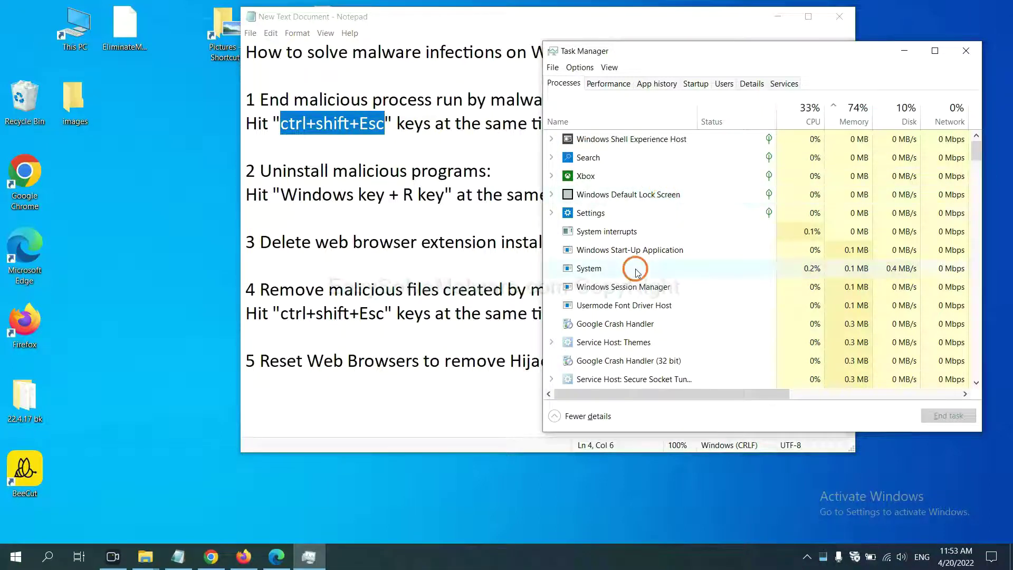
{"action": "left_click", "coordinate": [677, 267]}
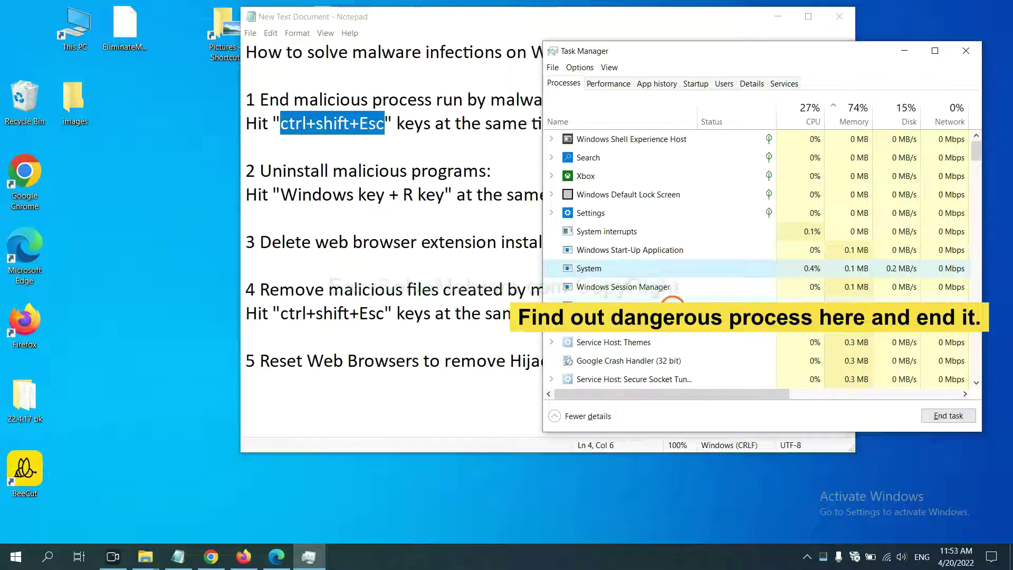
{"action": "left_click", "coordinate": [673, 305]}
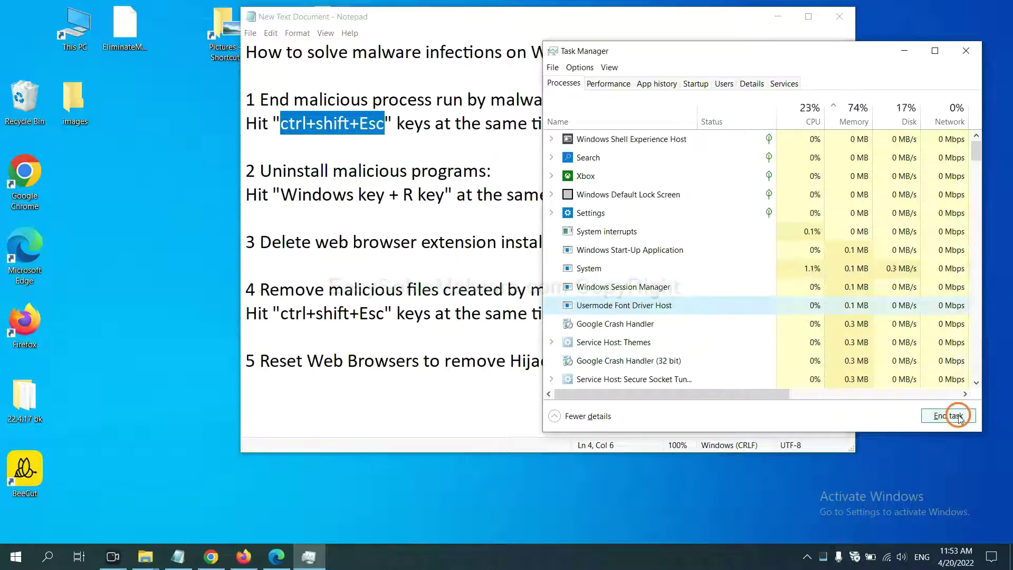
{"action": "left_click", "coordinate": [962, 53]}
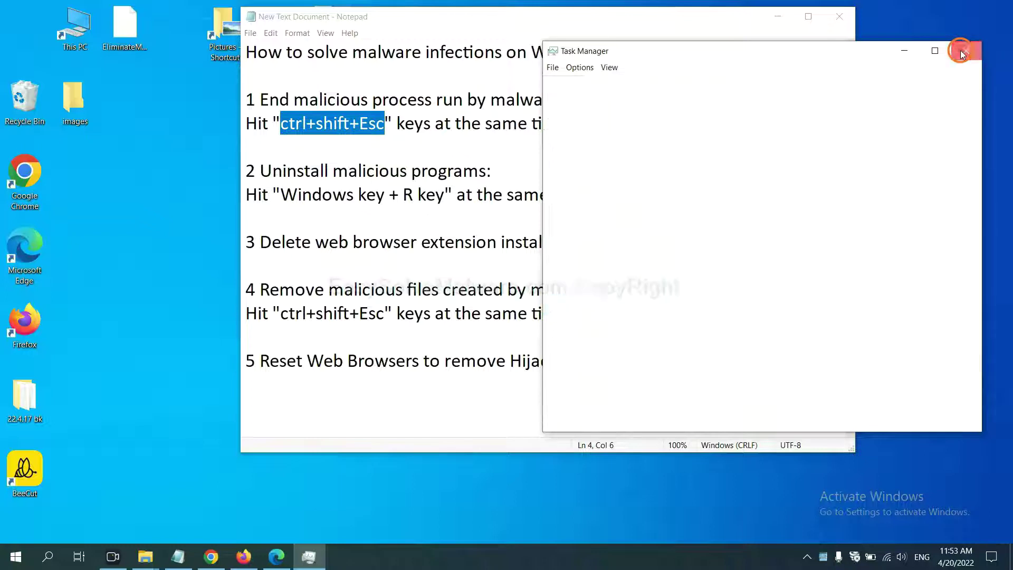
- Open the Run dialog with Win+R beside the note and select the 'control panel' command
{"action": "left_click", "coordinate": [629, 183]}
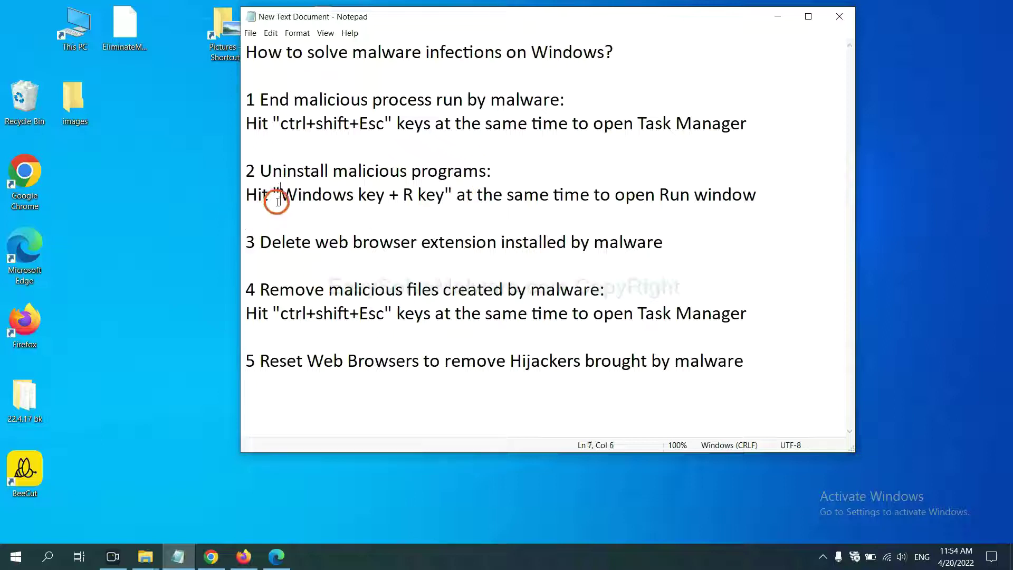
{"action": "left_click_drag", "start_coordinate": [280, 198], "coordinate": [443, 206]}
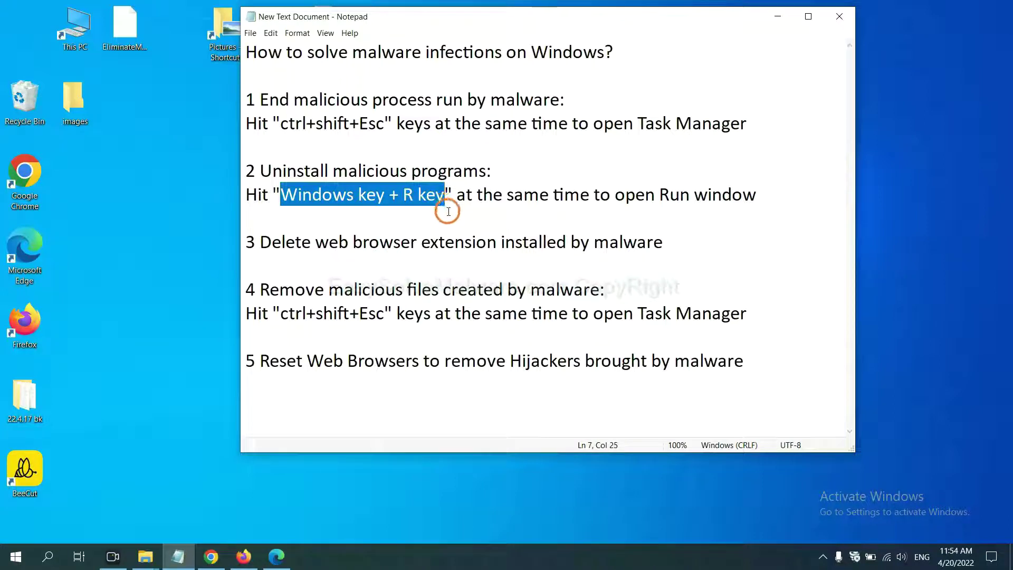
{"action": "key", "text": "super+r"}
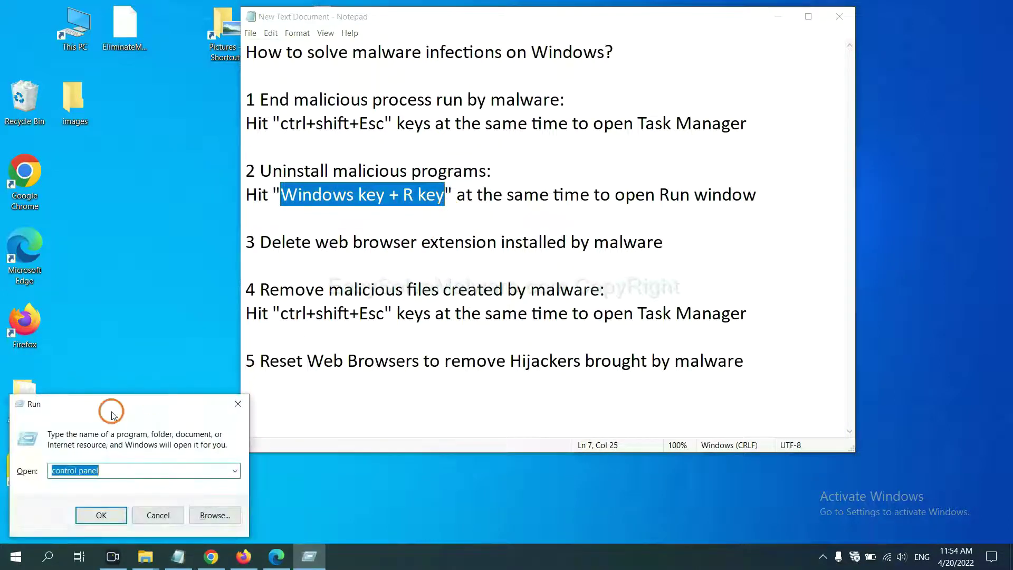
{"action": "left_click_drag", "start_coordinate": [112, 415], "coordinate": [773, 177]}
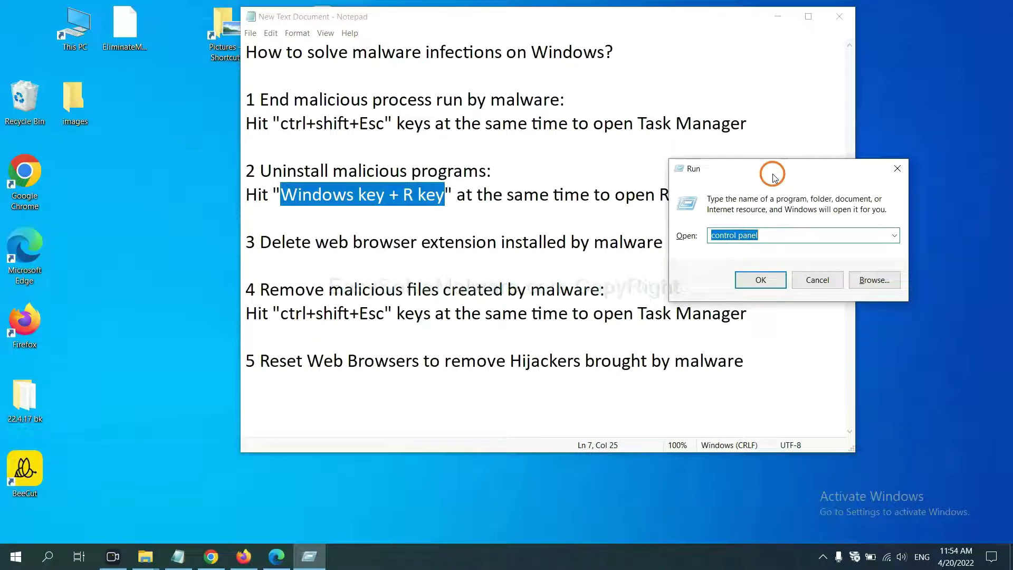
{"action": "left_click", "coordinate": [781, 237]}
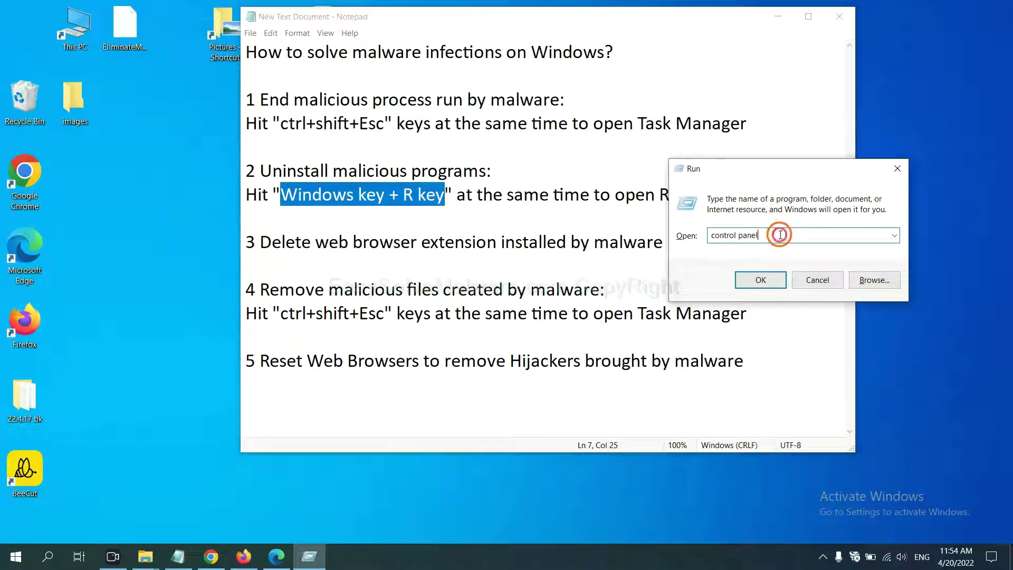
{"action": "left_click_drag", "start_coordinate": [781, 237], "coordinate": [688, 236]}
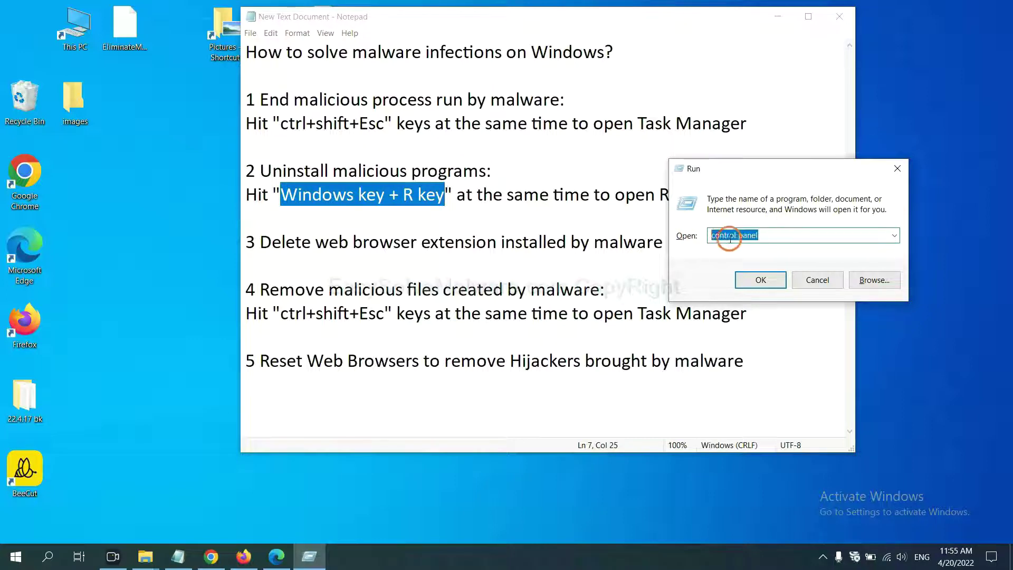
- Launch Control Panel, open the installed programs list and select Xiph.Org Open Codecs
{"action": "left_click", "coordinate": [755, 284]}
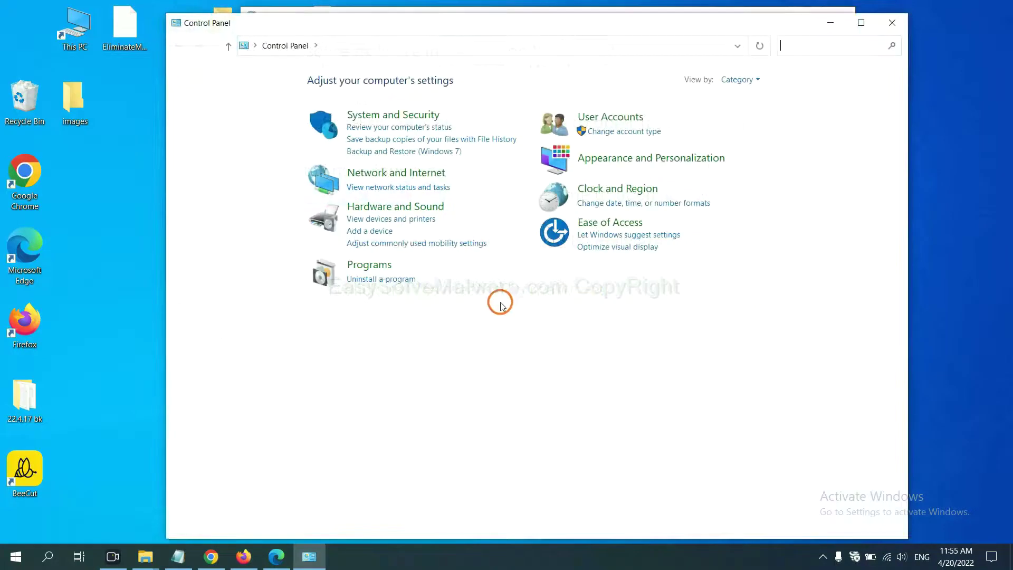
{"action": "left_click", "coordinate": [400, 280]}
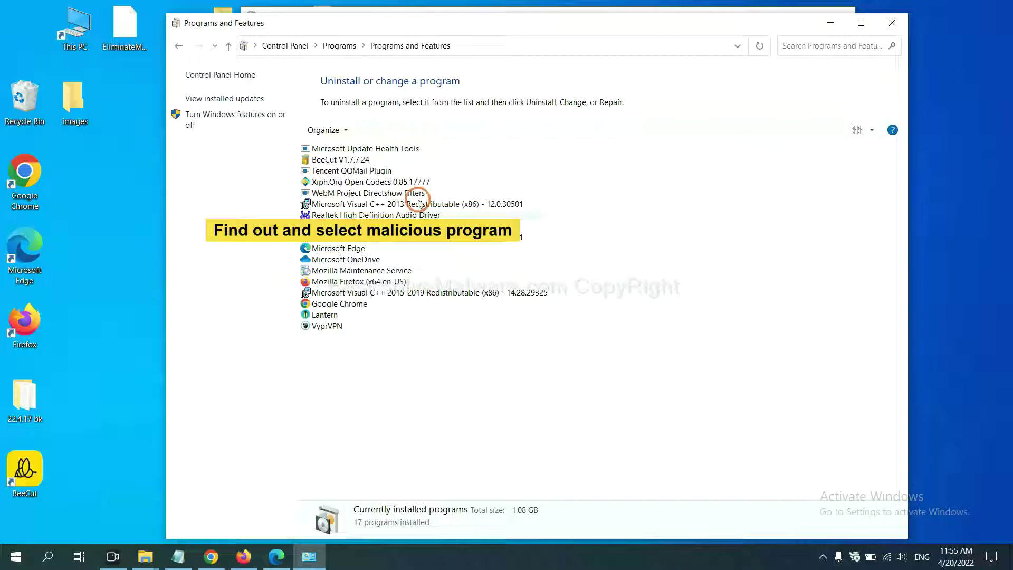
{"action": "left_click", "coordinate": [399, 182]}
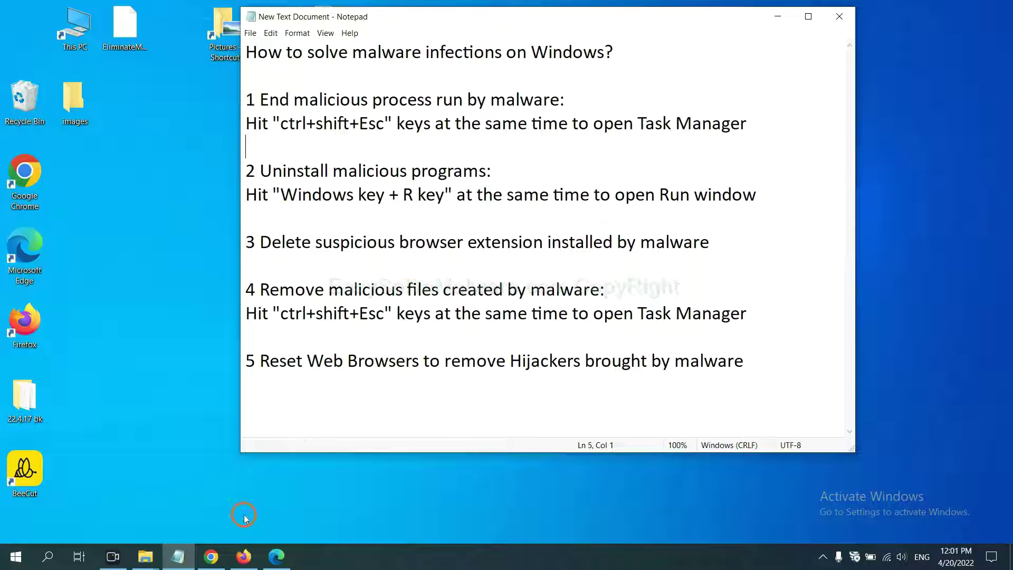
- Open Chrome's More tools > Extensions page to review the Scroll To Top extension
{"action": "left_click", "coordinate": [216, 557]}
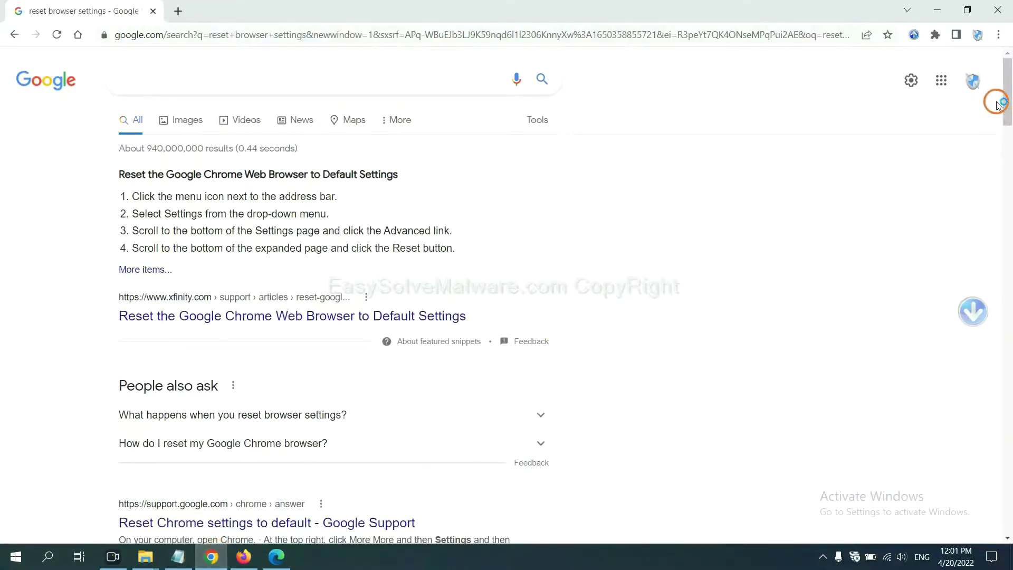
{"action": "left_click", "coordinate": [998, 38]}
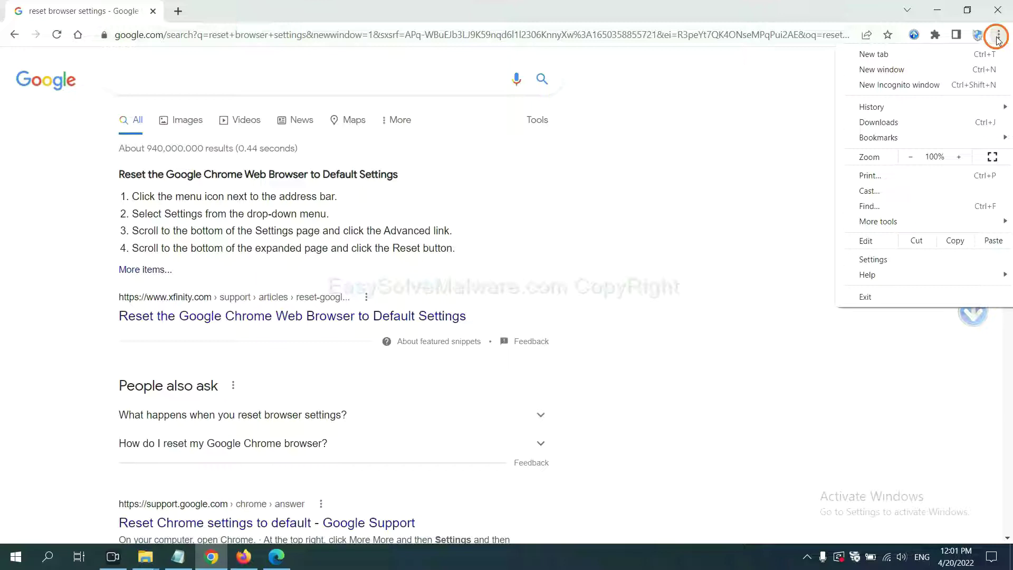
{"action": "mouse_move", "coordinate": [909, 221]}
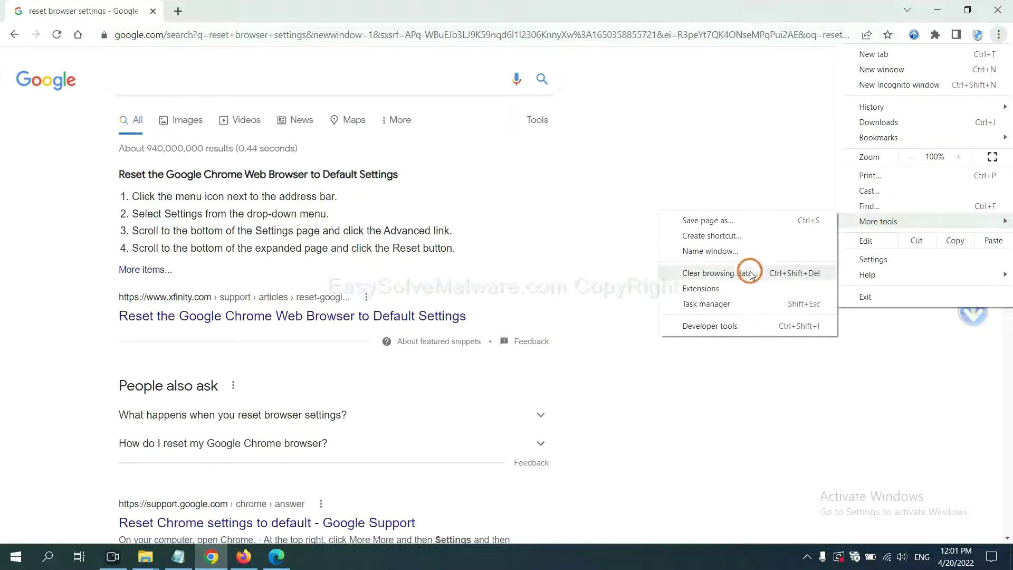
{"action": "left_click", "coordinate": [748, 287]}
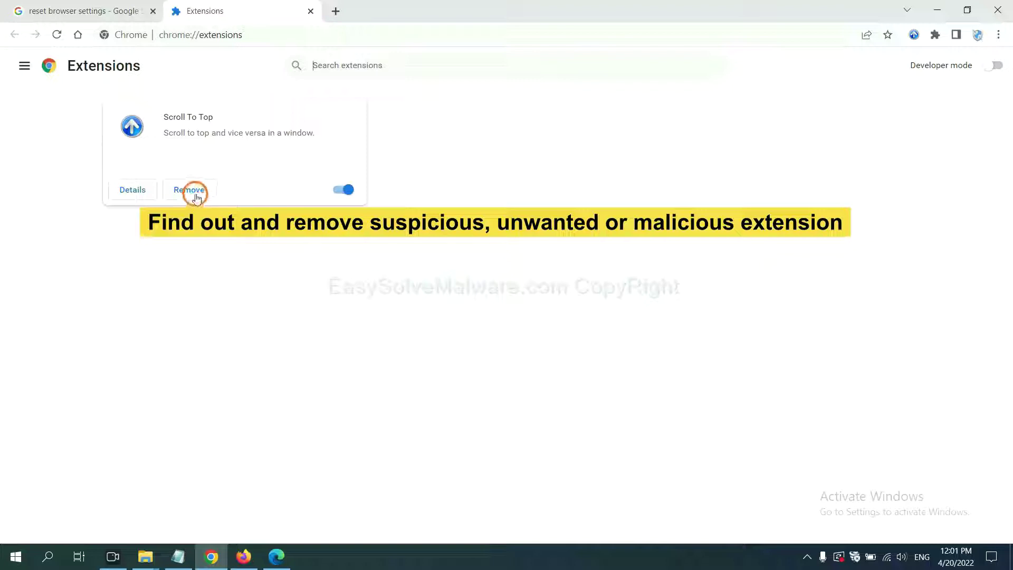
- Open Firefox's Add-ons and themes manager and show the GIPHY for Firefox extension's options
{"action": "left_click", "coordinate": [243, 556]}
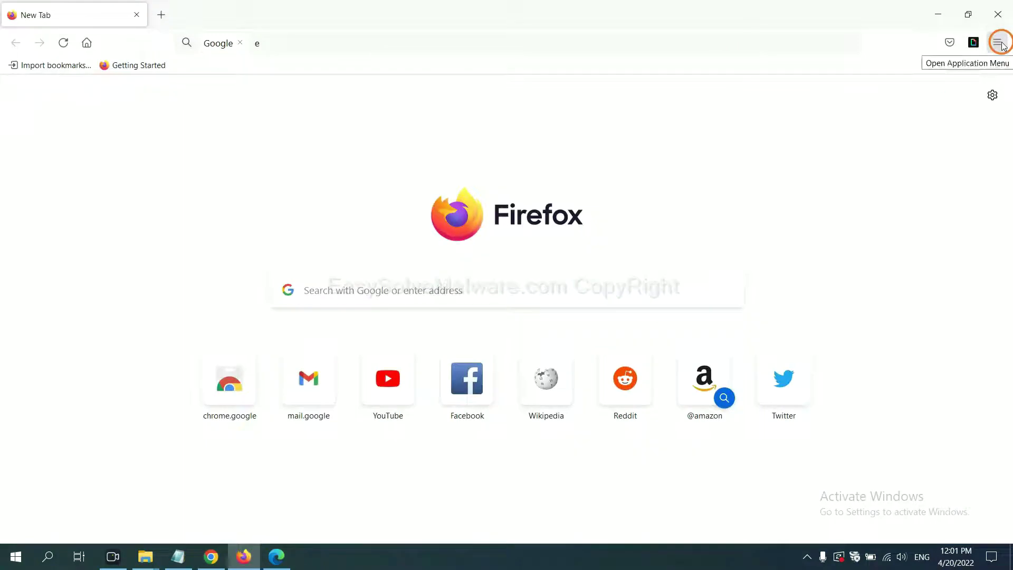
{"action": "left_click", "coordinate": [1001, 44]}
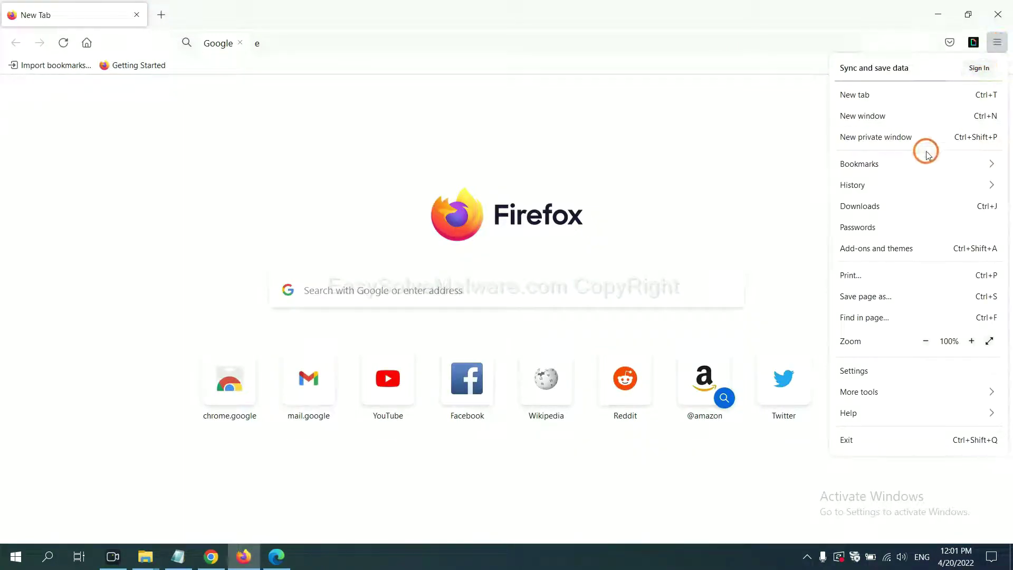
{"action": "left_click", "coordinate": [886, 256]}
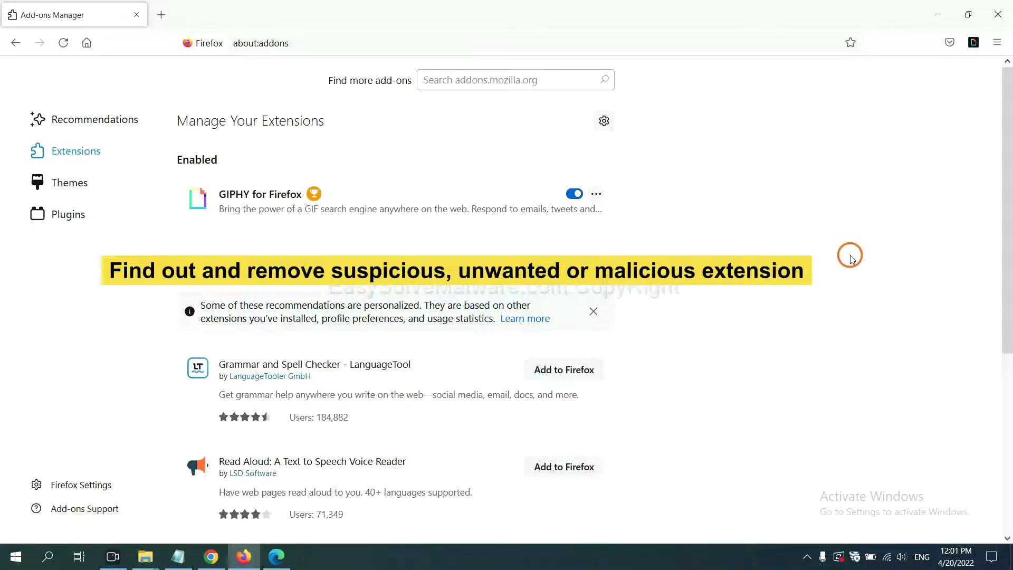
{"action": "left_click", "coordinate": [596, 194]}
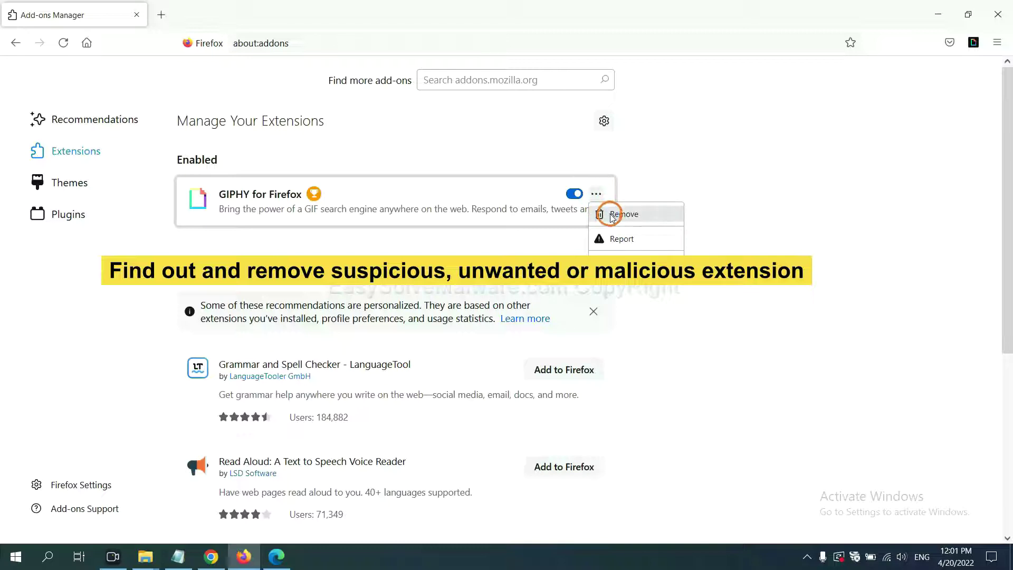
- Open Edge's Manage extensions page and remove ArcVpn Free Fast VPN Proxy, confirming the prompt
{"action": "left_click", "coordinate": [277, 559]}
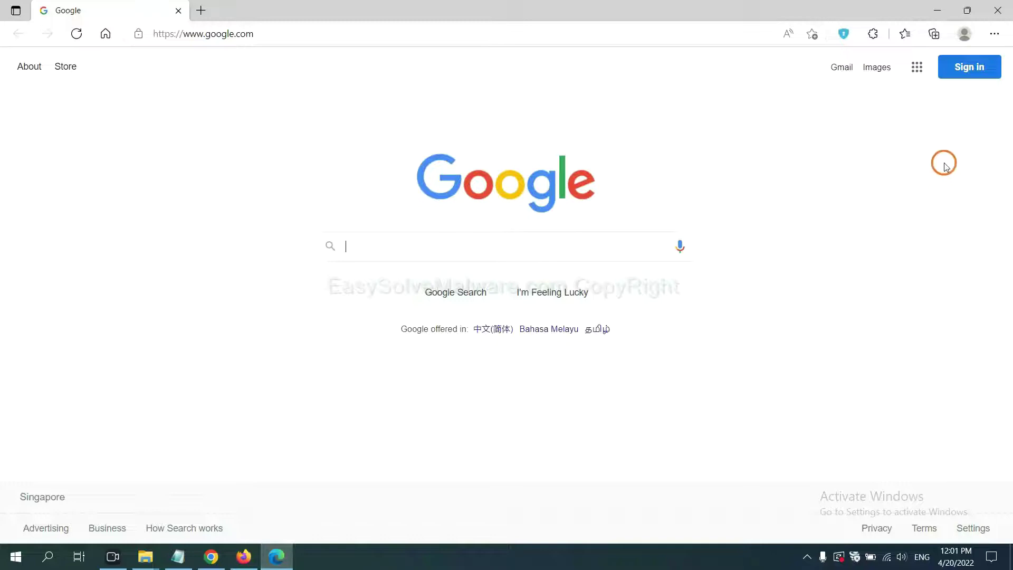
{"action": "left_click", "coordinate": [994, 35]}
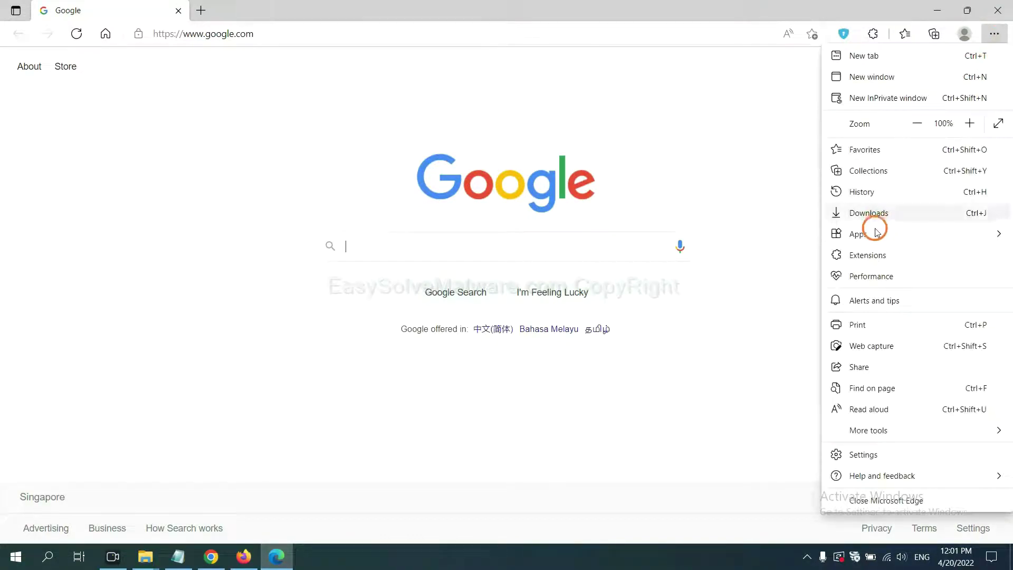
{"action": "right_click", "coordinate": [873, 257]}
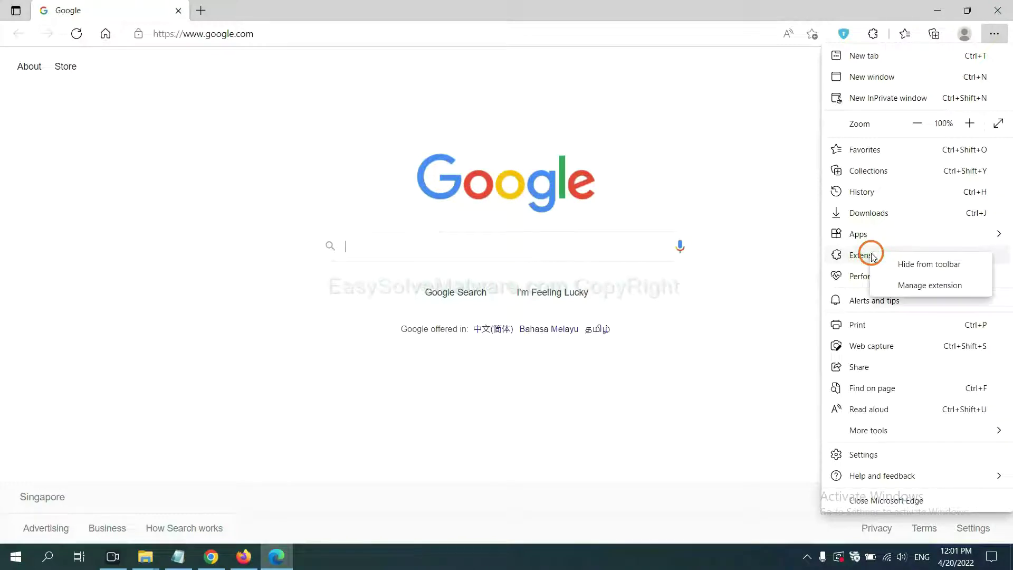
{"action": "left_click", "coordinate": [909, 287]}
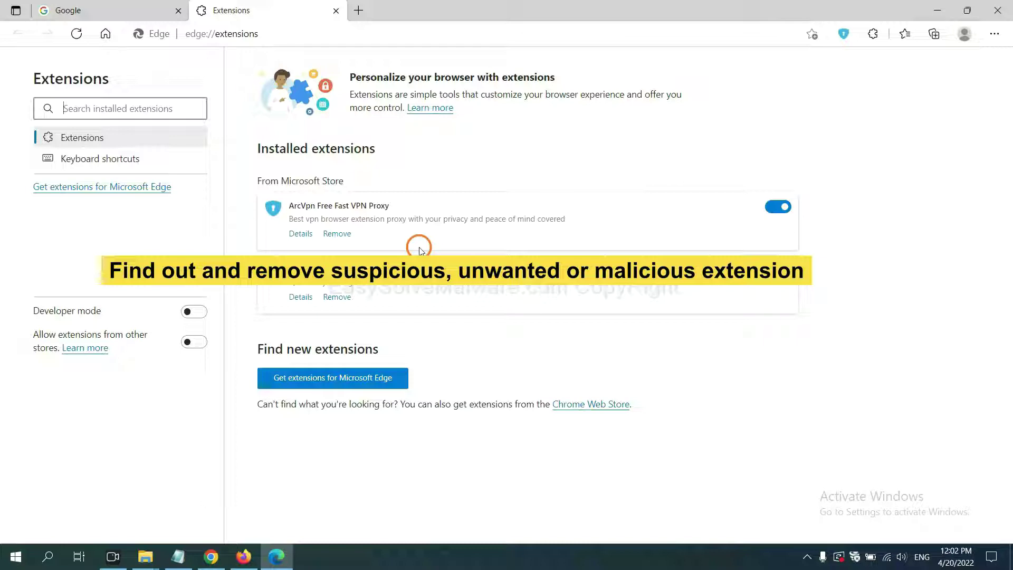
{"action": "left_click", "coordinate": [346, 235]}
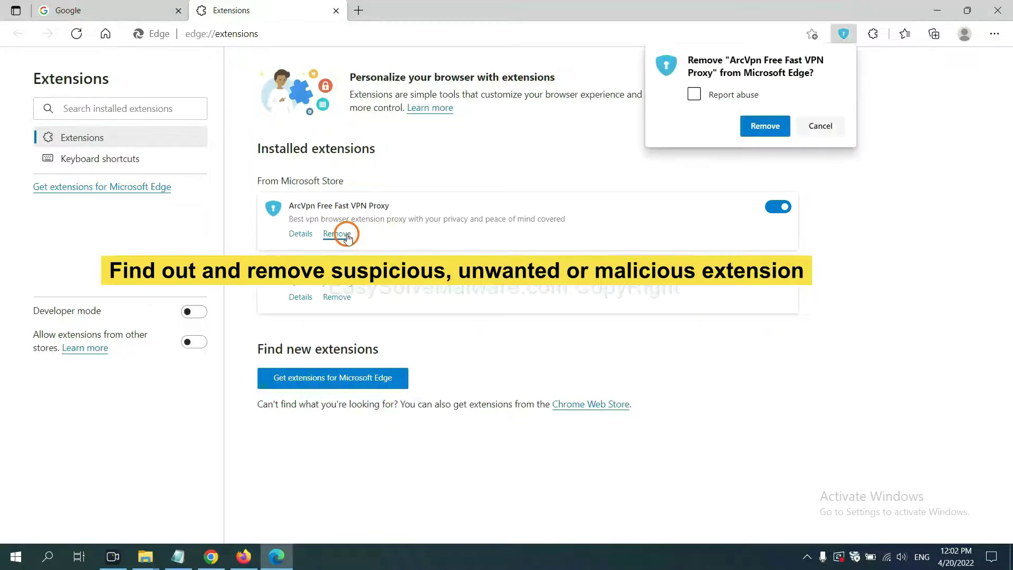
{"action": "left_click", "coordinate": [760, 129]}
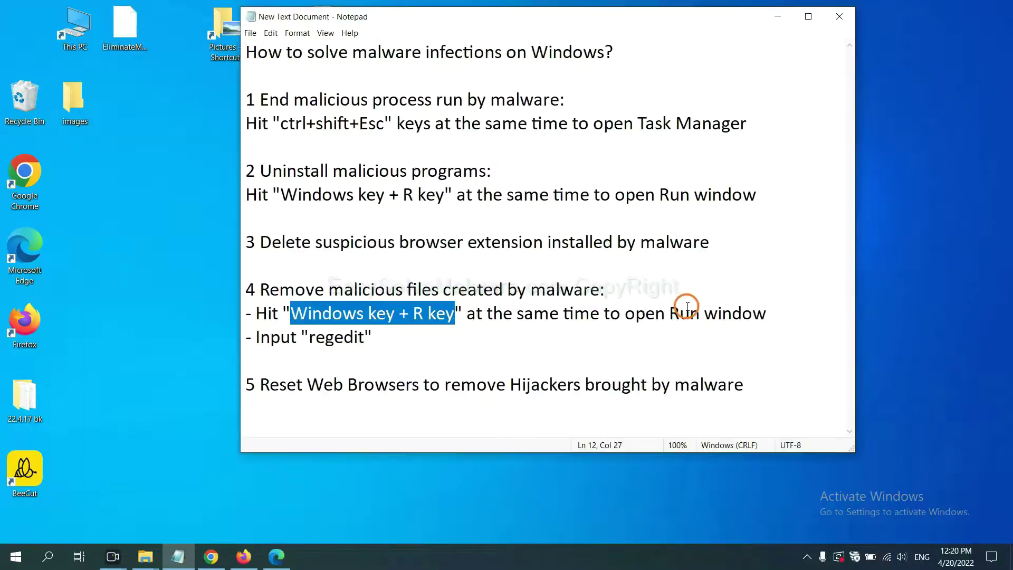
- Highlight the step 4 regedit instructions in the Notepad removal guide
{"action": "left_click", "coordinate": [688, 307]}
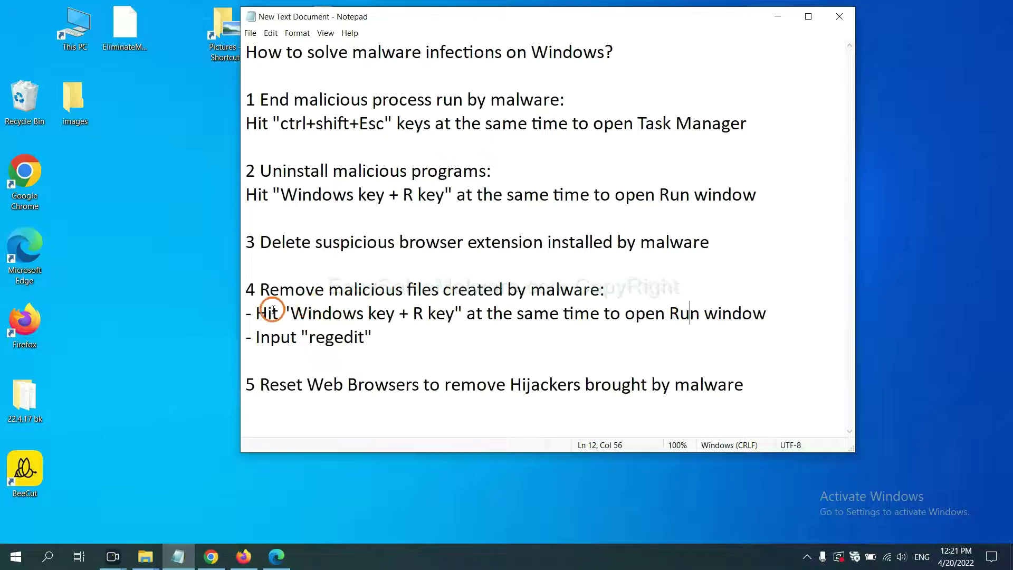
{"action": "left_click_drag", "start_coordinate": [260, 312], "coordinate": [575, 328]}
{"action": "left_click", "coordinate": [588, 318]}
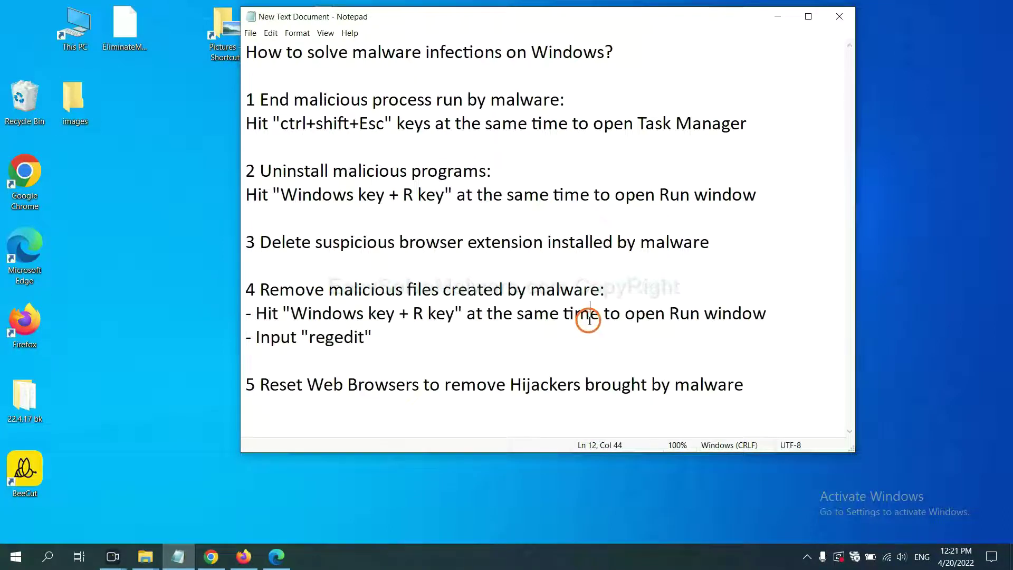
- Run regedit from the Run dialog to open Registry Editor
{"action": "key", "text": "super+r"}
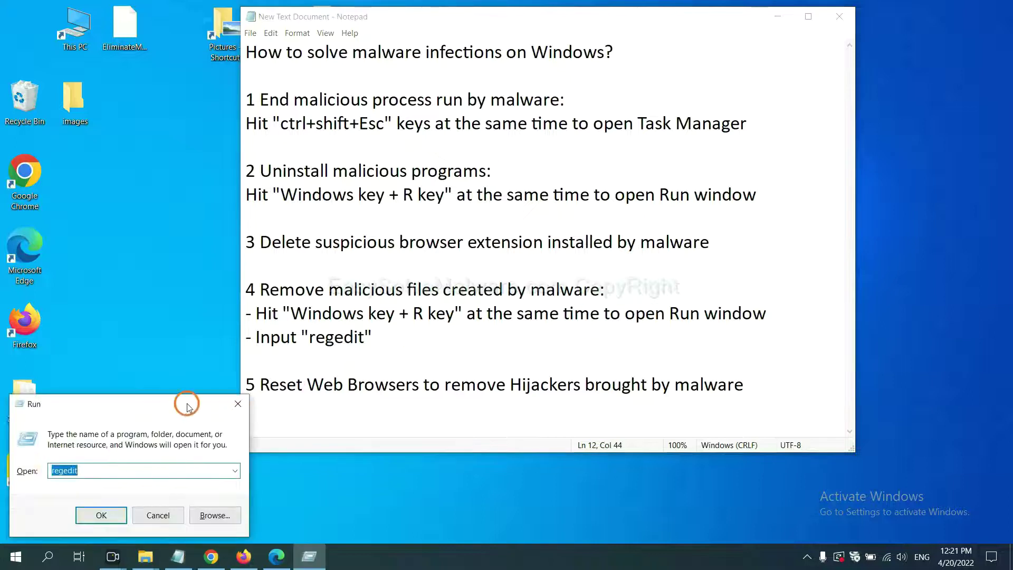
{"action": "left_click_drag", "start_coordinate": [188, 400], "coordinate": [804, 207]}
{"action": "left_click", "coordinate": [715, 277]}
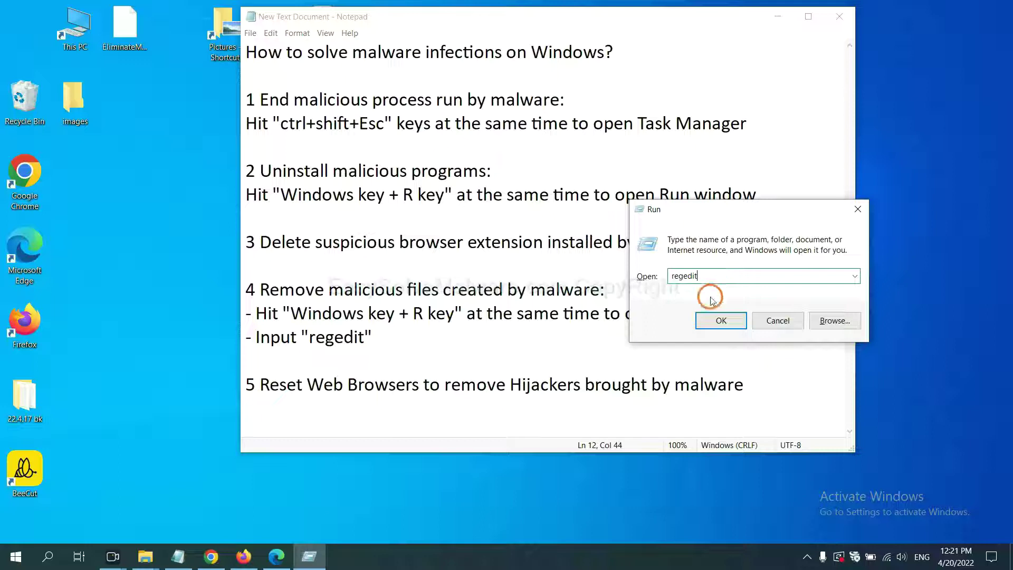
{"action": "left_click", "coordinate": [720, 319]}
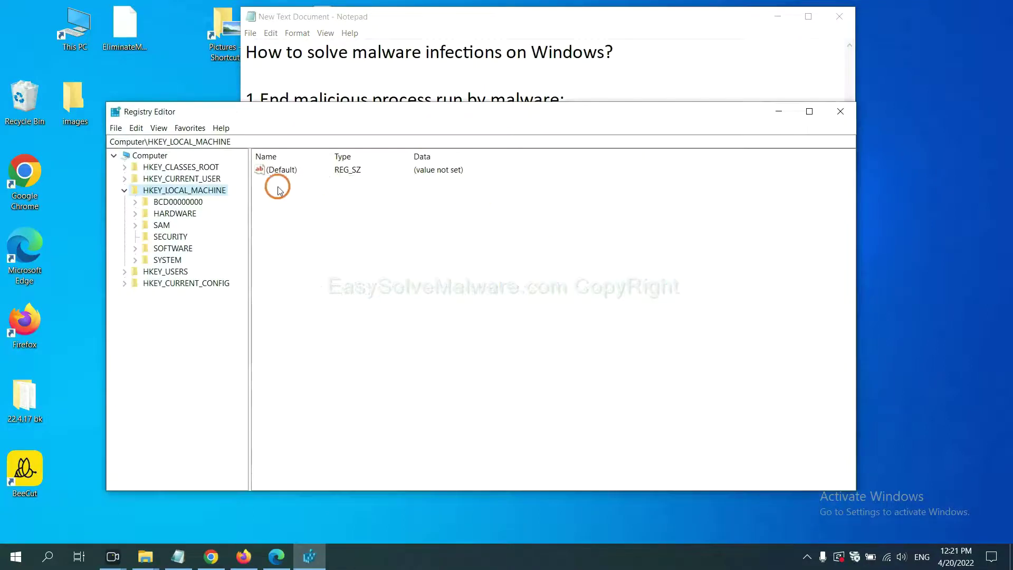
- Search the registry for 'be' to find the BeeCut.exe value under FEATURE_BROWSER_EMULATION
{"action": "left_click", "coordinate": [141, 130]}
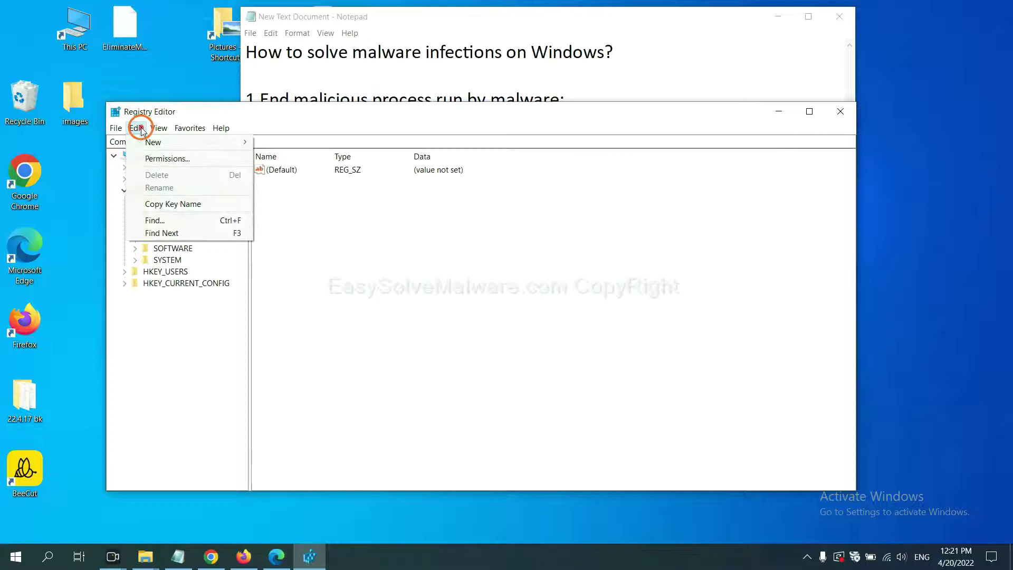
{"action": "left_click", "coordinate": [180, 222]}
{"action": "left_click_drag", "start_coordinate": [287, 163], "coordinate": [388, 193]}
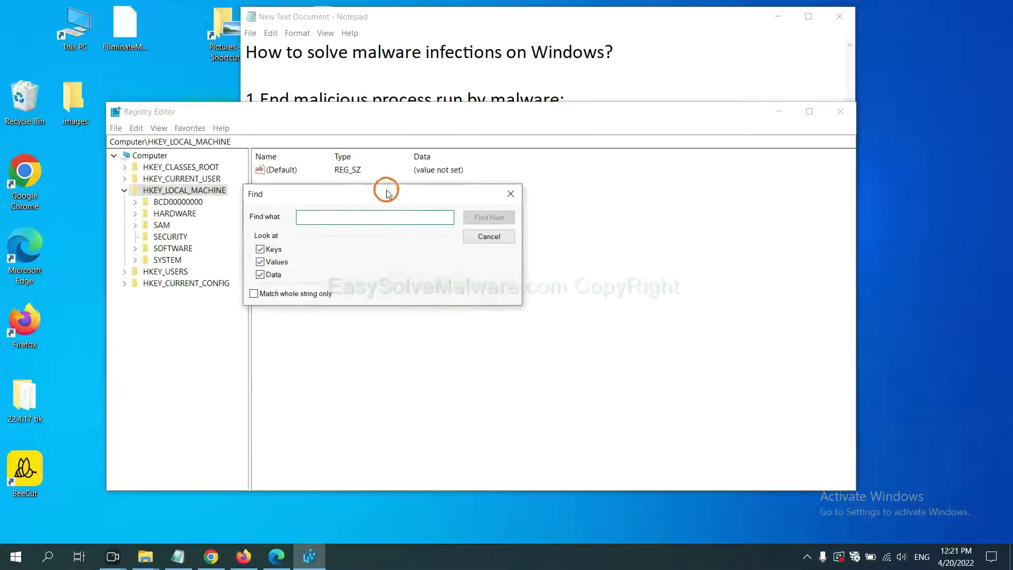
{"action": "left_click", "coordinate": [366, 221]}
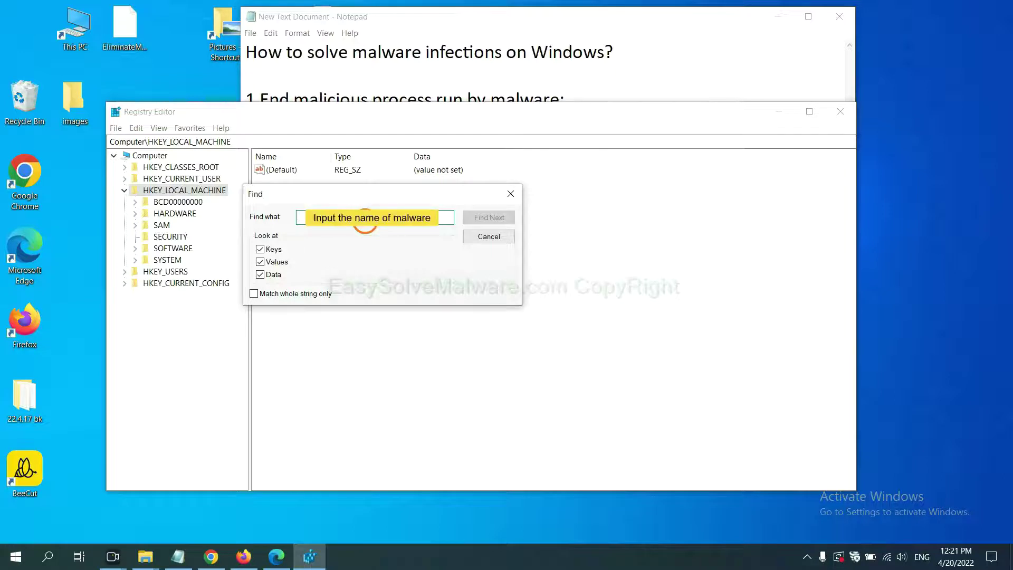
{"action": "type", "text": "be"}
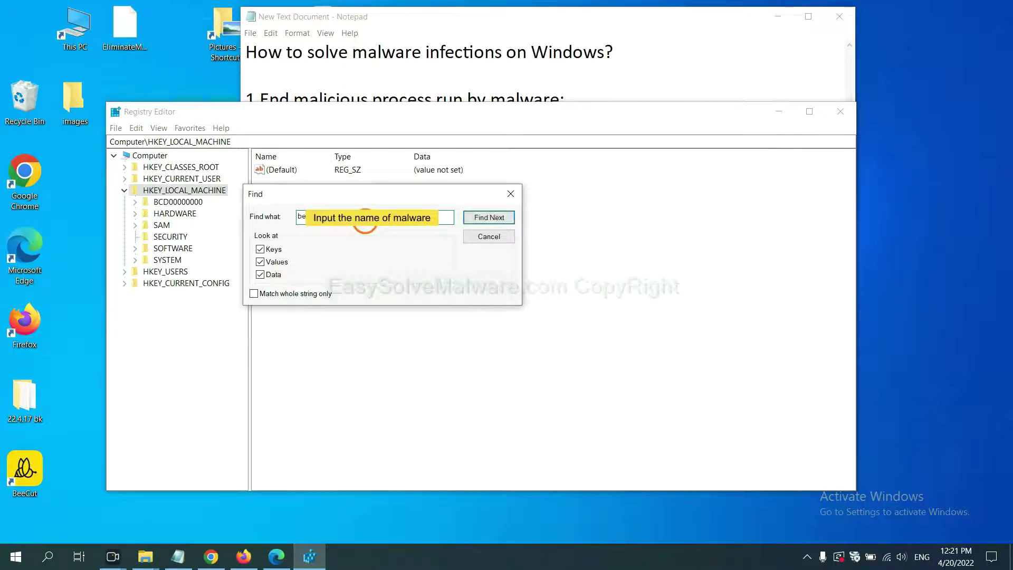
{"action": "left_click", "coordinate": [488, 217]}
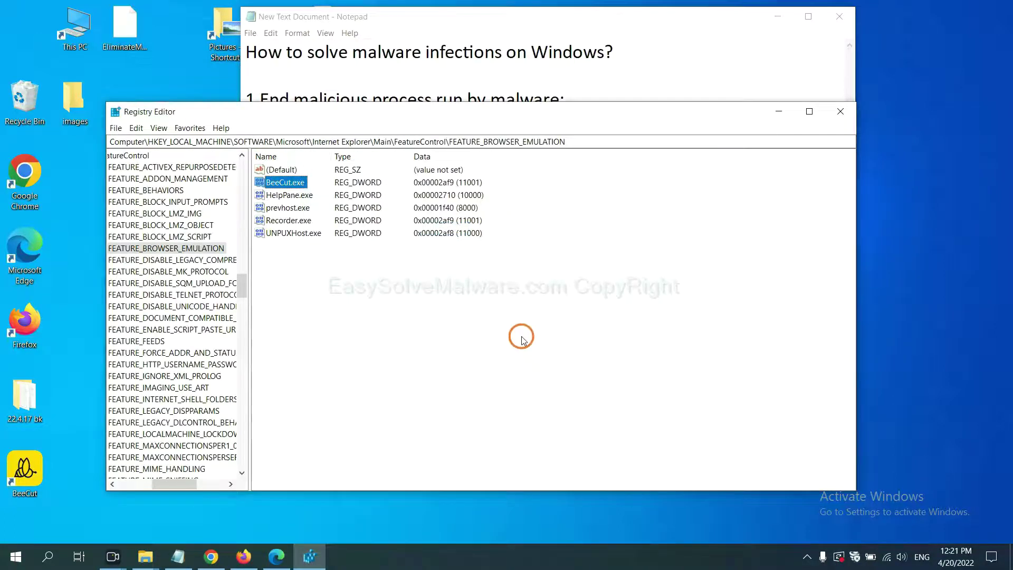
{"action": "mouse_move", "coordinate": [174, 485]}
{"action": "left_mouse_down"}
{"action": "mouse_move", "coordinate": [146, 484]}
{"action": "mouse_move", "coordinate": [163, 482]}
{"action": "left_mouse_up"}
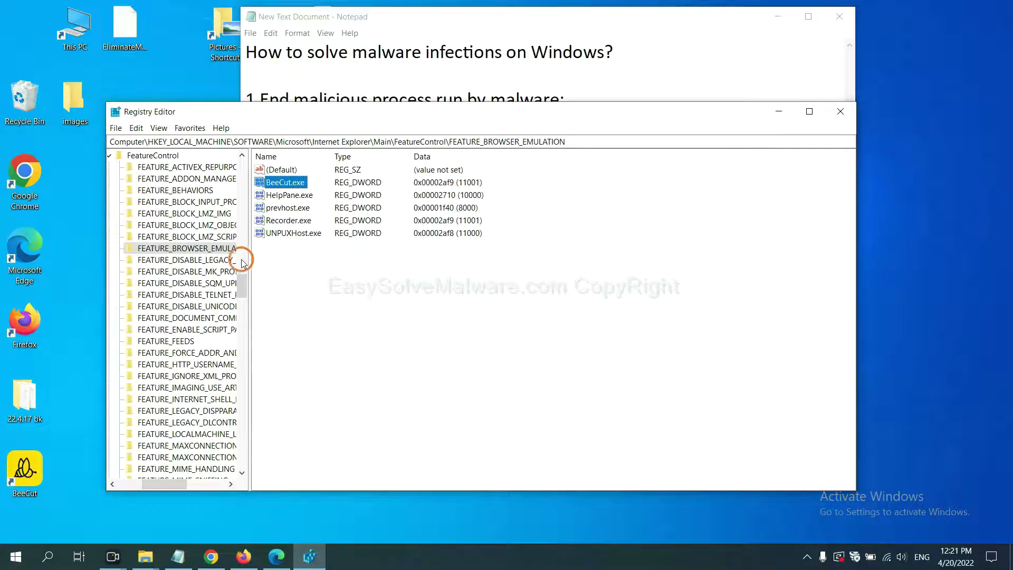
{"action": "right_click", "coordinate": [205, 250]}
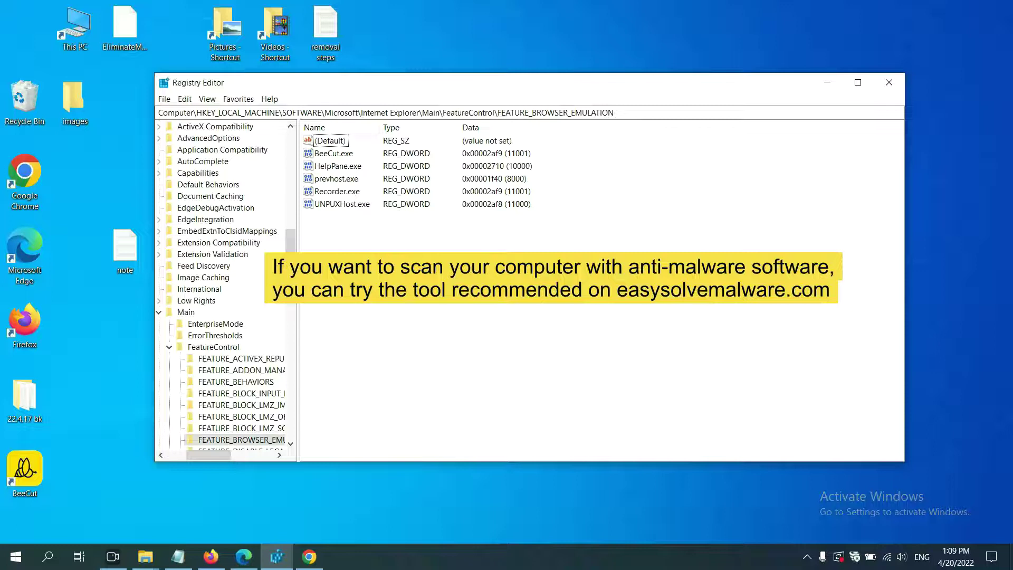
- Bring up the easysolvemalware.com removal guide in Chrome and scroll through it
{"action": "left_click", "coordinate": [309, 556]}
{"action": "scroll", "coordinate": [734, 354], "scroll_direction": "down", "scroll_amount": 1}
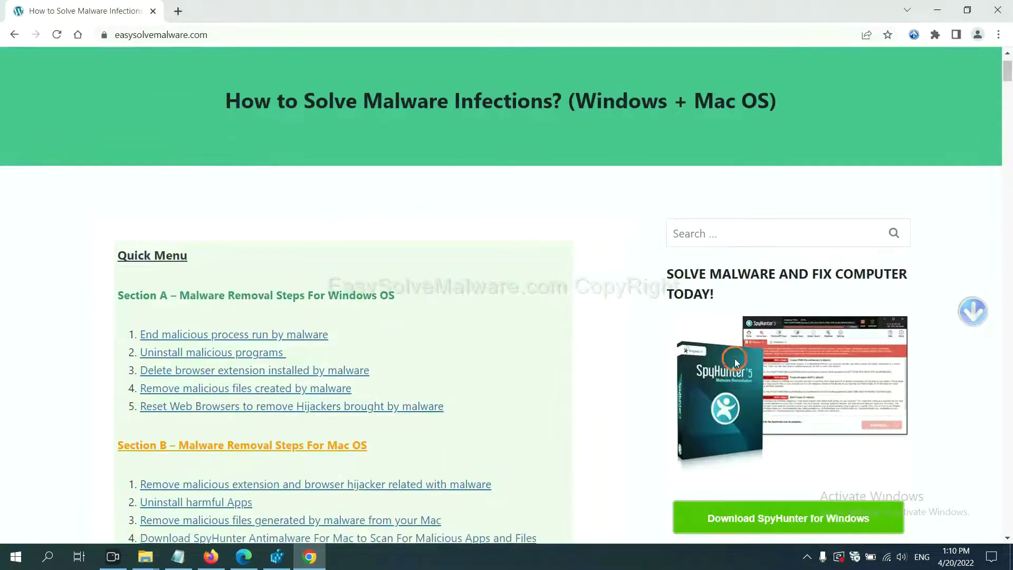
{"action": "scroll", "coordinate": [731, 343], "scroll_direction": "up", "scroll_amount": 1}
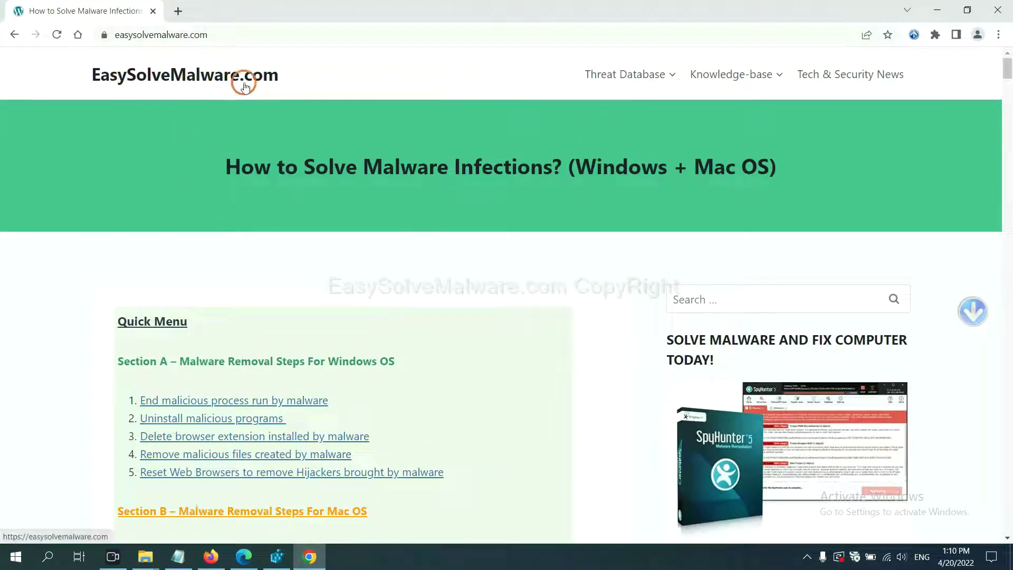
{"action": "scroll", "coordinate": [839, 393], "scroll_direction": "down", "scroll_amount": 3}
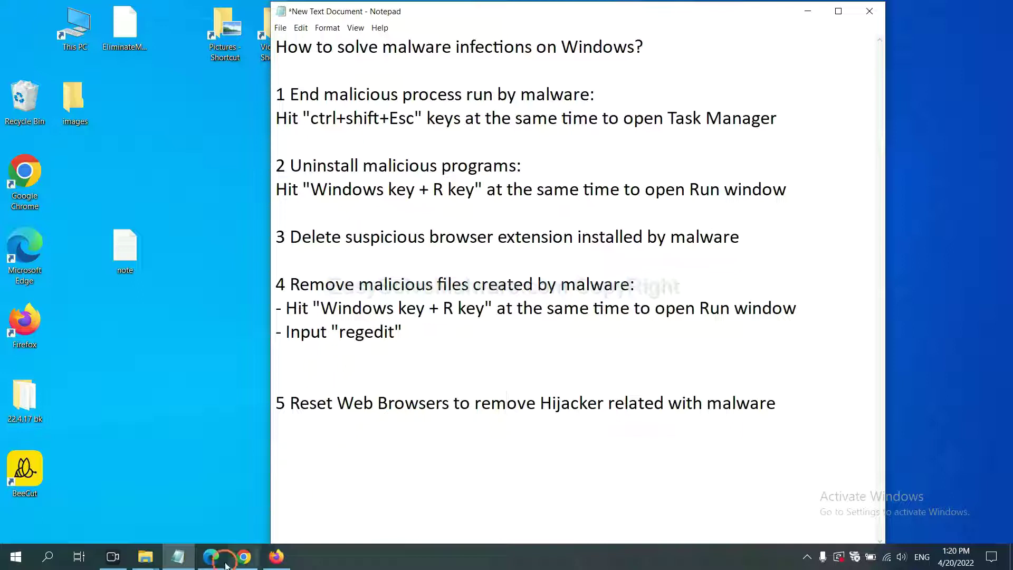
- Search Chrome's settings for 'reset' and choose restoring settings to their original defaults
{"action": "left_click", "coordinate": [240, 559]}
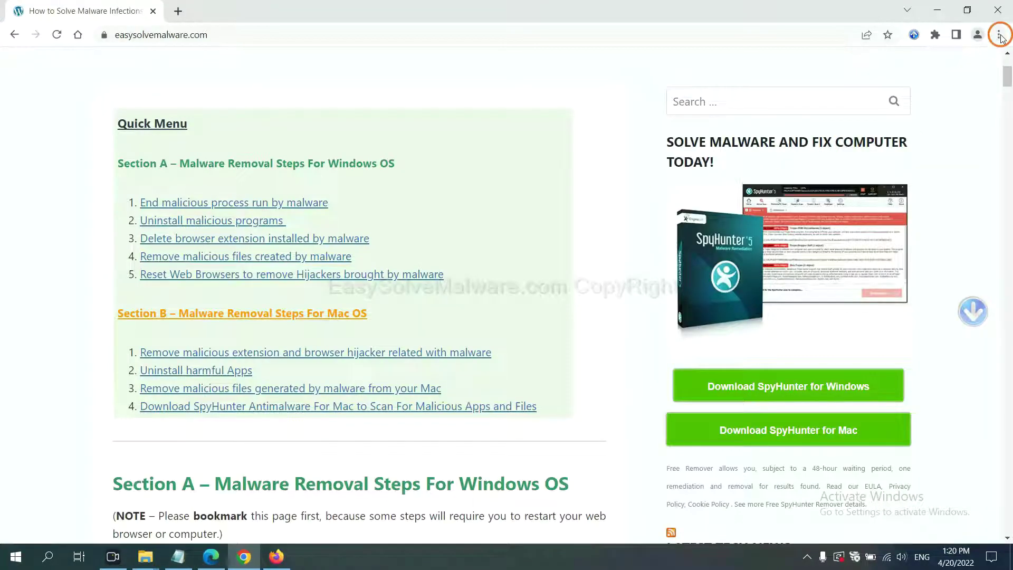
{"action": "left_click", "coordinate": [999, 35]}
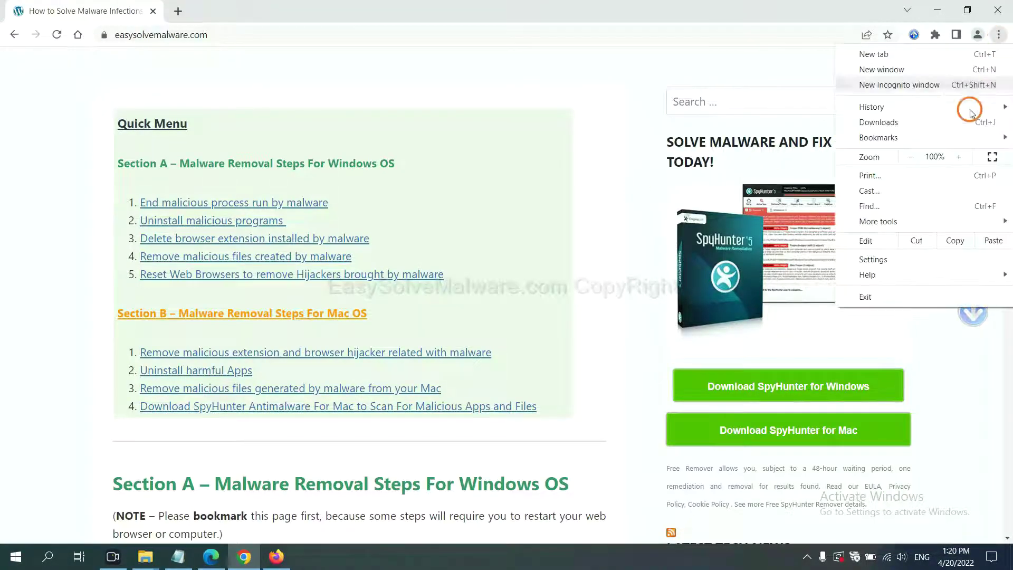
{"action": "left_click", "coordinate": [887, 259]}
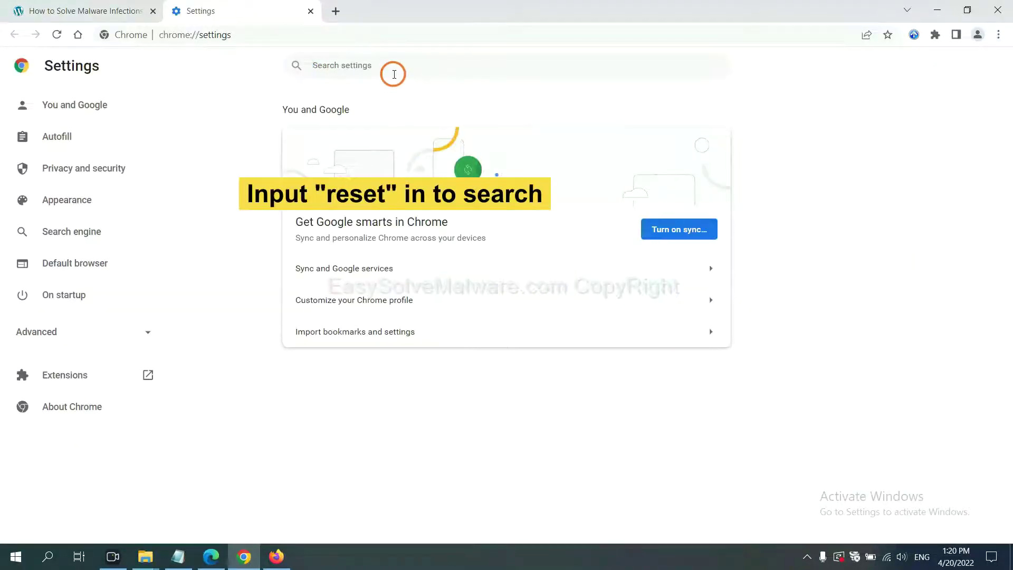
{"action": "type", "text": "reset"}
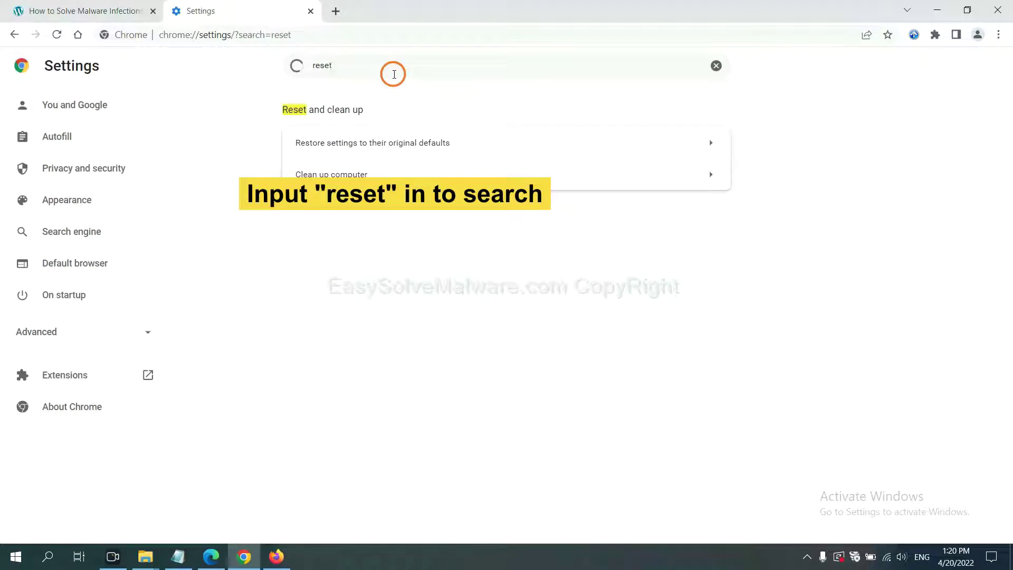
{"action": "left_click", "coordinate": [436, 142]}
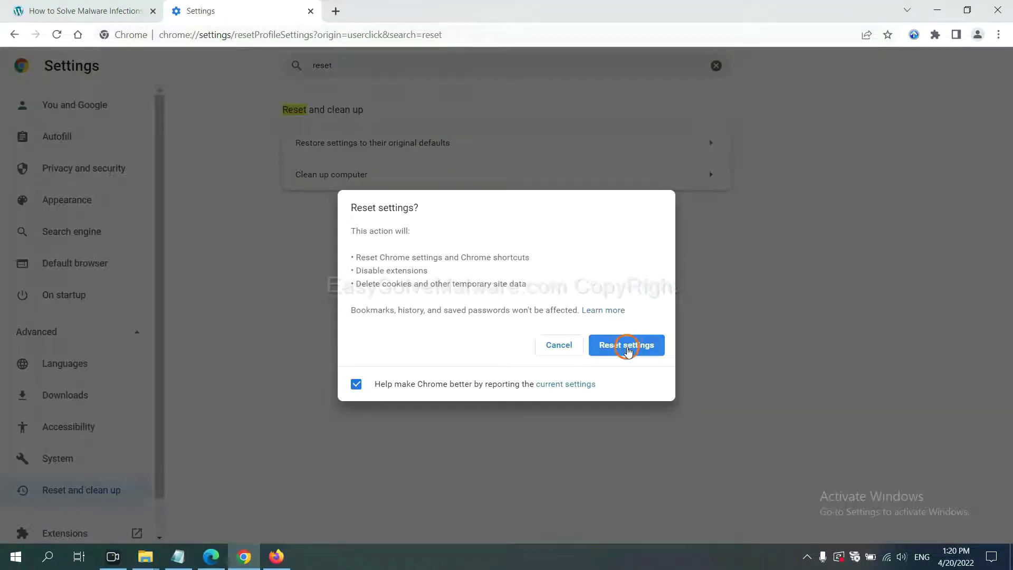
- Refresh Firefox to its default settings from the troubleshooting information page, then bring Edge forward
{"action": "left_click", "coordinate": [280, 555]}
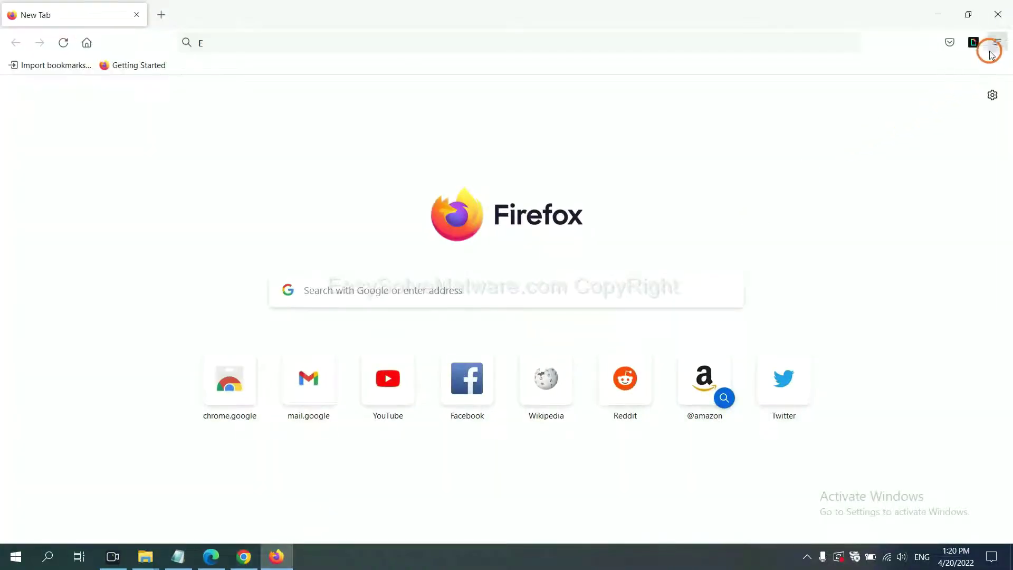
{"action": "left_click", "coordinate": [997, 44]}
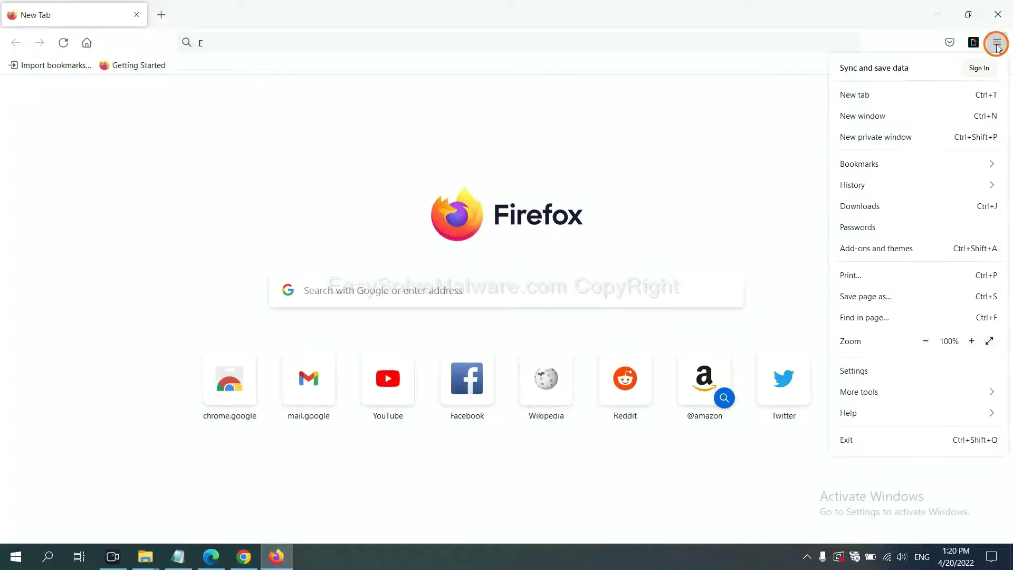
{"action": "left_click", "coordinate": [871, 412]}
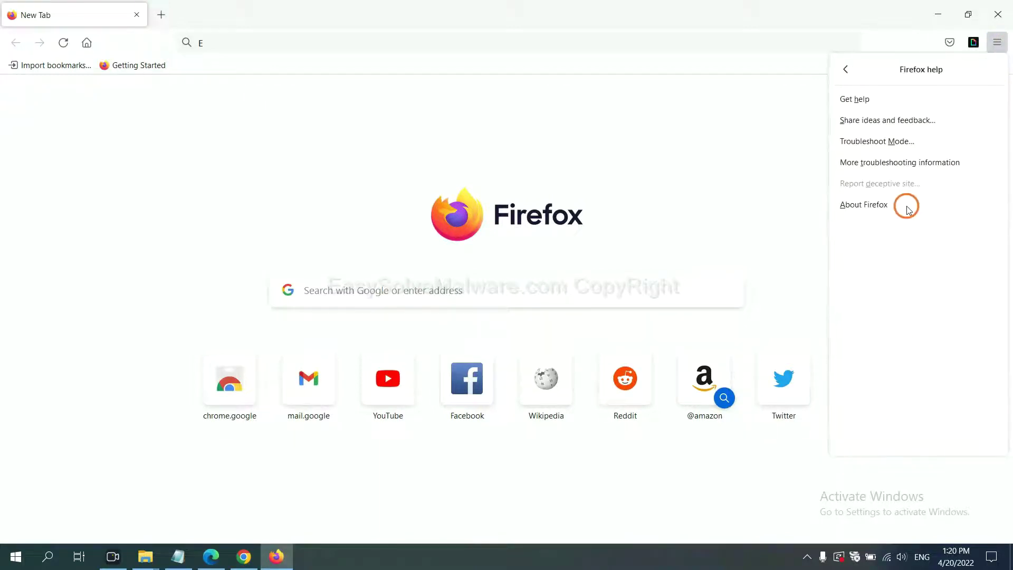
{"action": "left_click", "coordinate": [891, 163]}
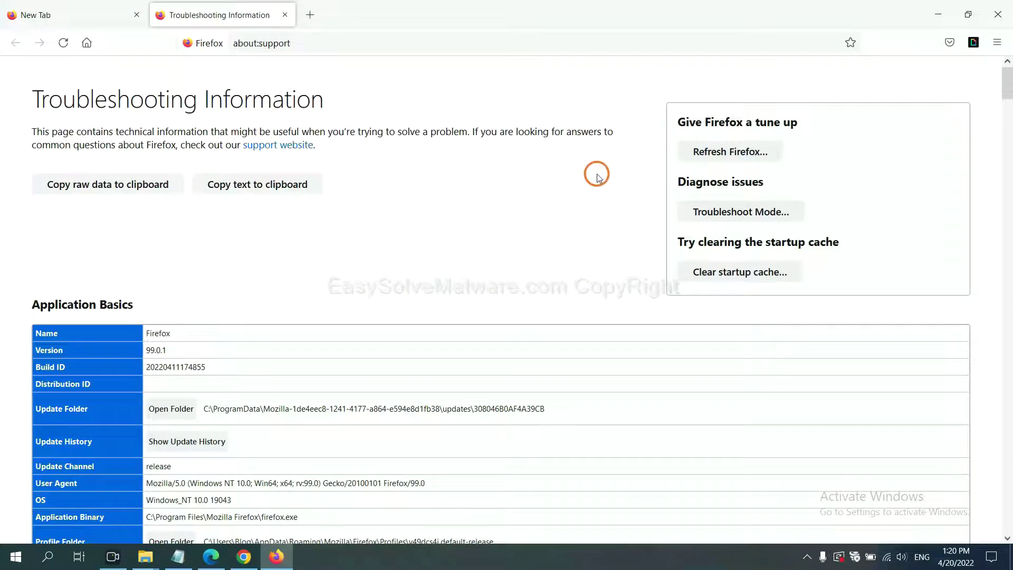
{"action": "left_click", "coordinate": [712, 154]}
{"action": "left_click", "coordinate": [550, 158]}
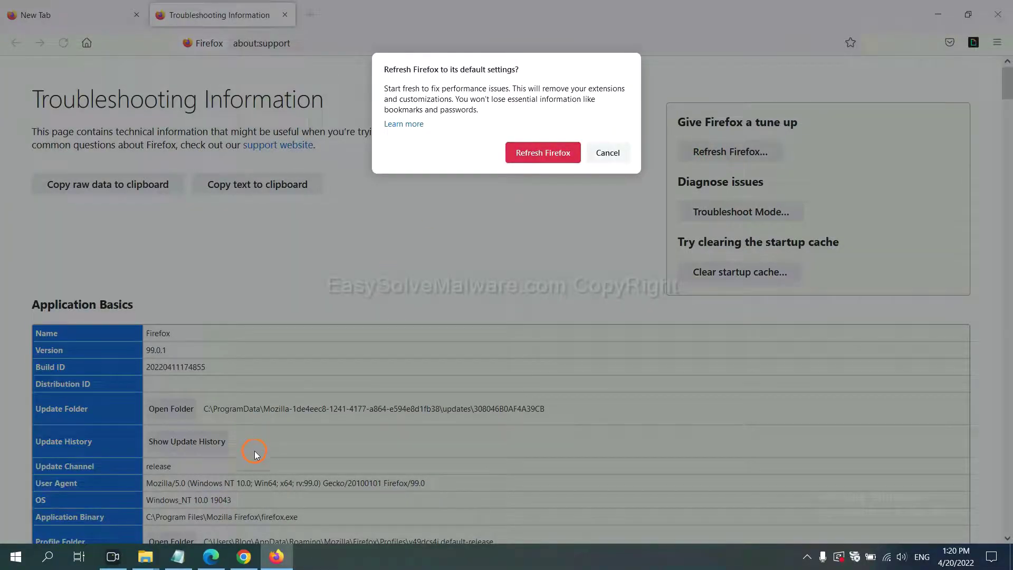
{"action": "left_click", "coordinate": [211, 557]}
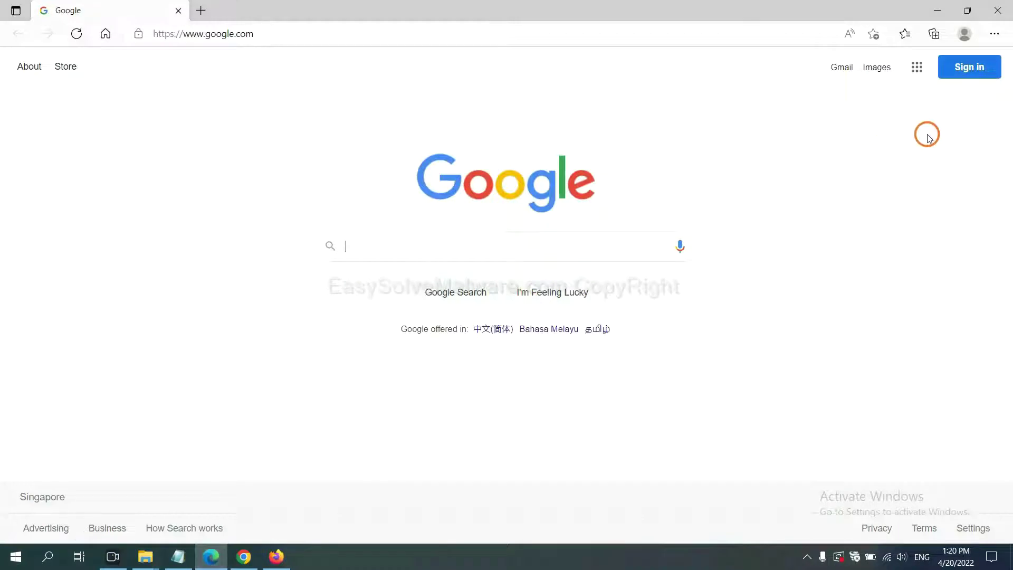
- Search Edge's settings for 'reset' and choose restoring settings to their default values
{"action": "left_click", "coordinate": [994, 34]}
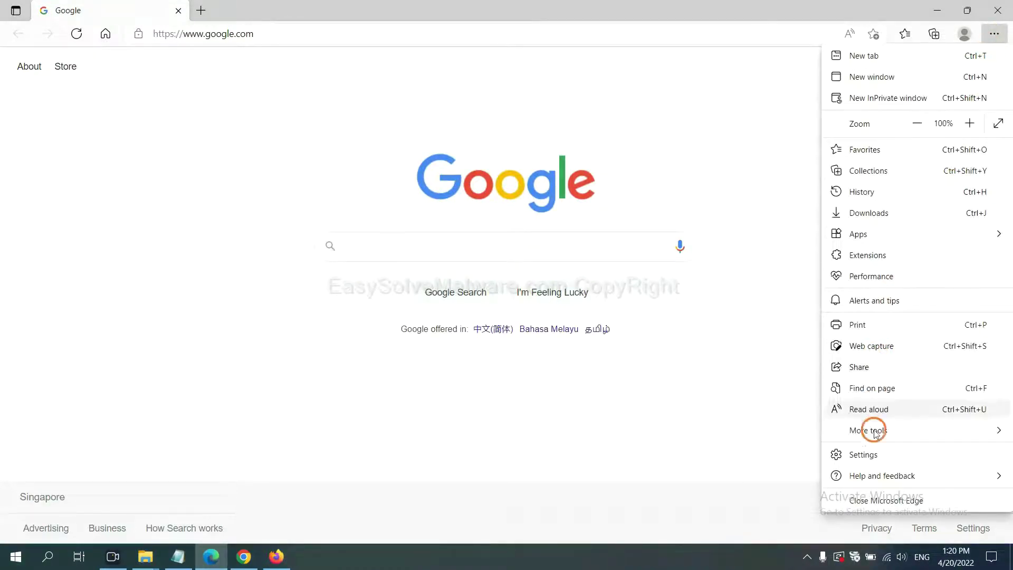
{"action": "left_click", "coordinate": [873, 455]}
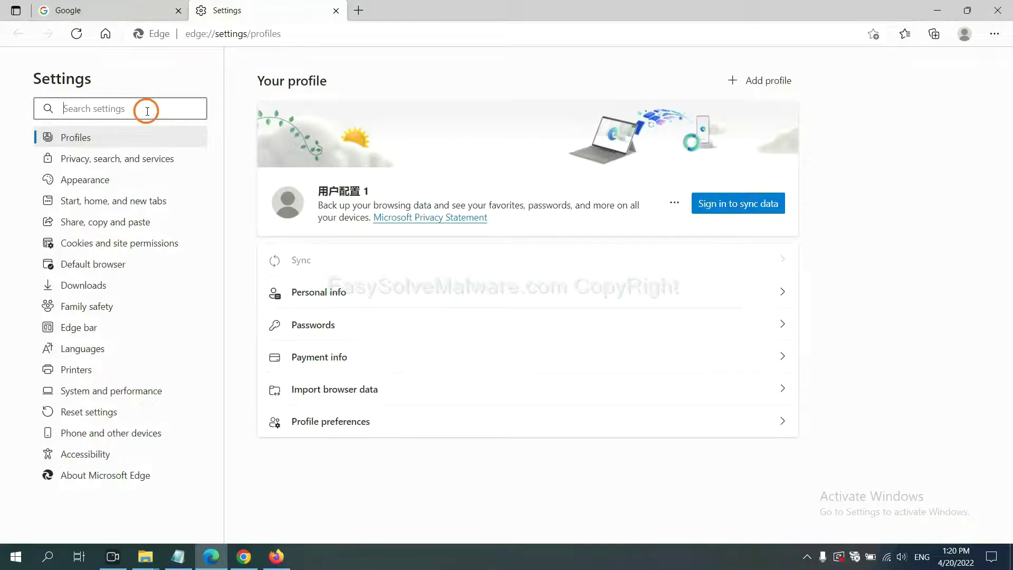
{"action": "type", "text": "re"}
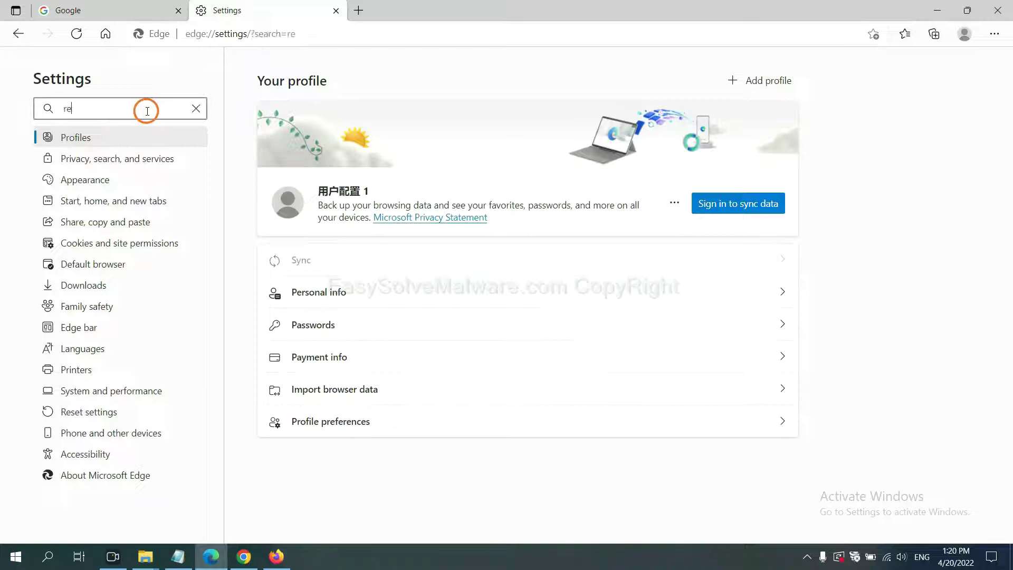
{"action": "type", "text": "set"}
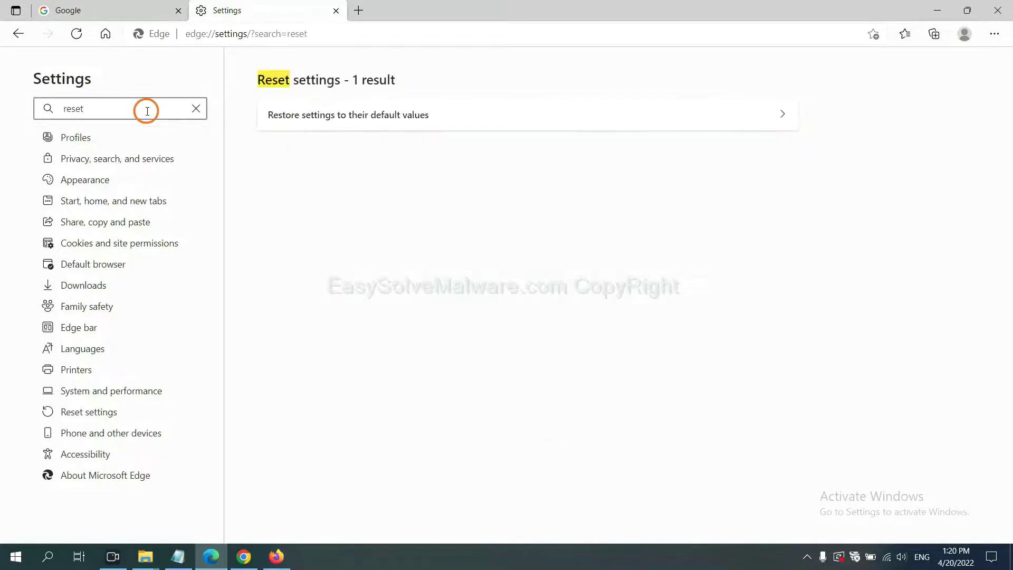
{"action": "left_click", "coordinate": [351, 112]}
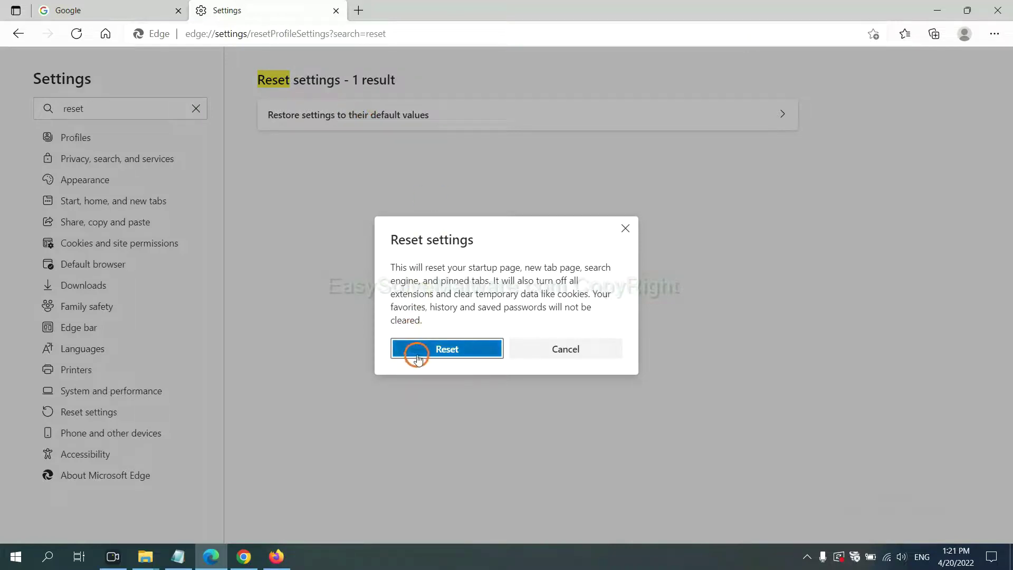